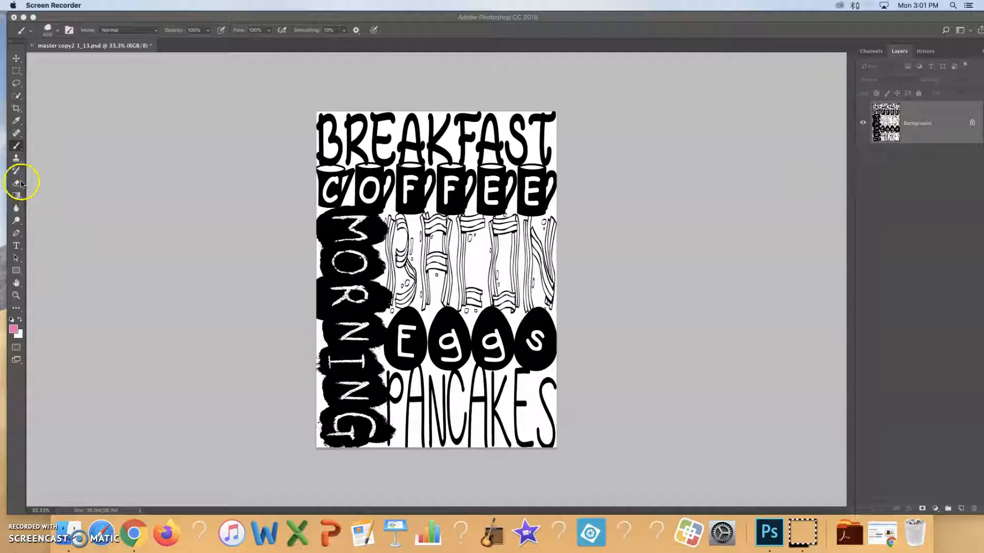
- Select all the black lettering with the Magic Wand, cut it onto its own layer, and check both layers' contents
{"action": "left_click", "coordinate": [17, 97]}
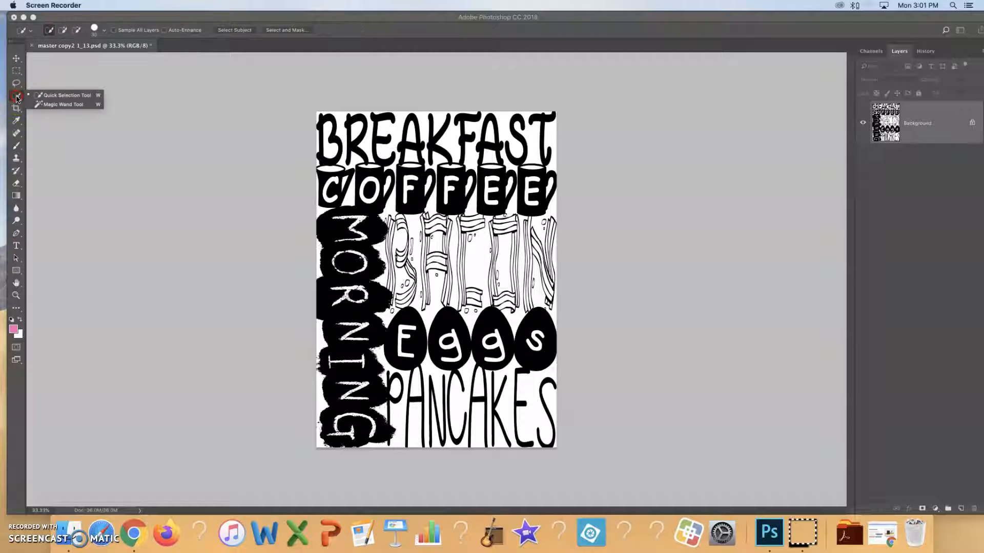
{"action": "left_click", "coordinate": [56, 106]}
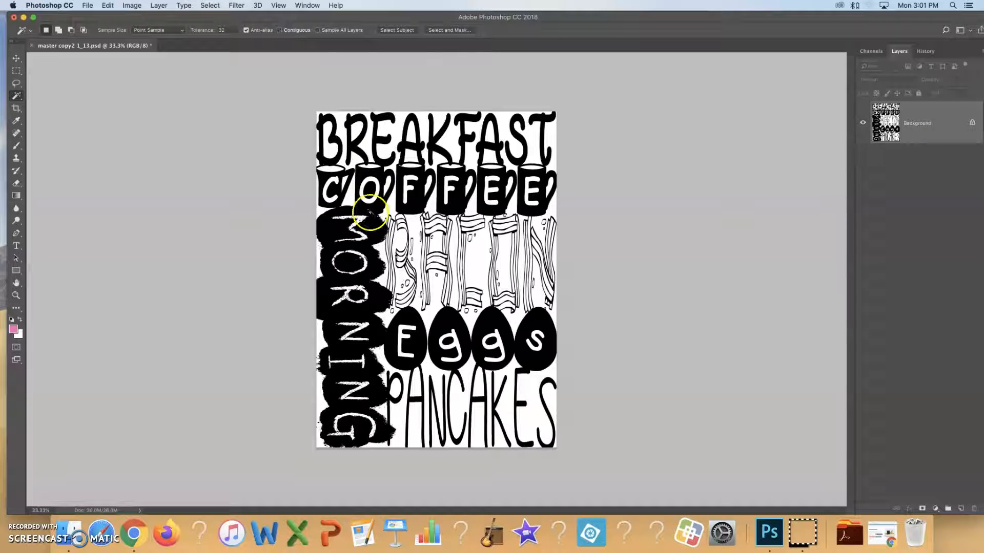
{"action": "left_click", "coordinate": [374, 228]}
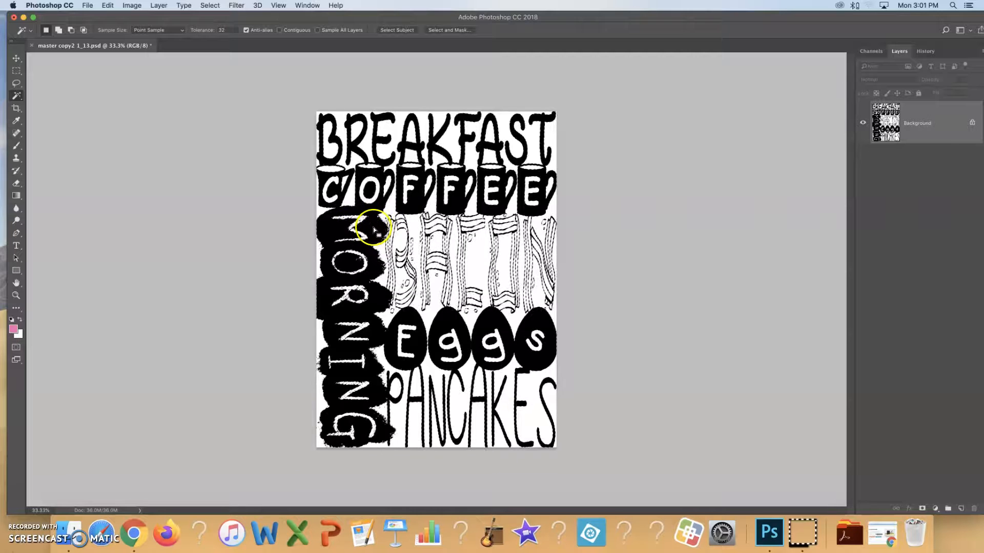
{"action": "right_click", "coordinate": [374, 227]}
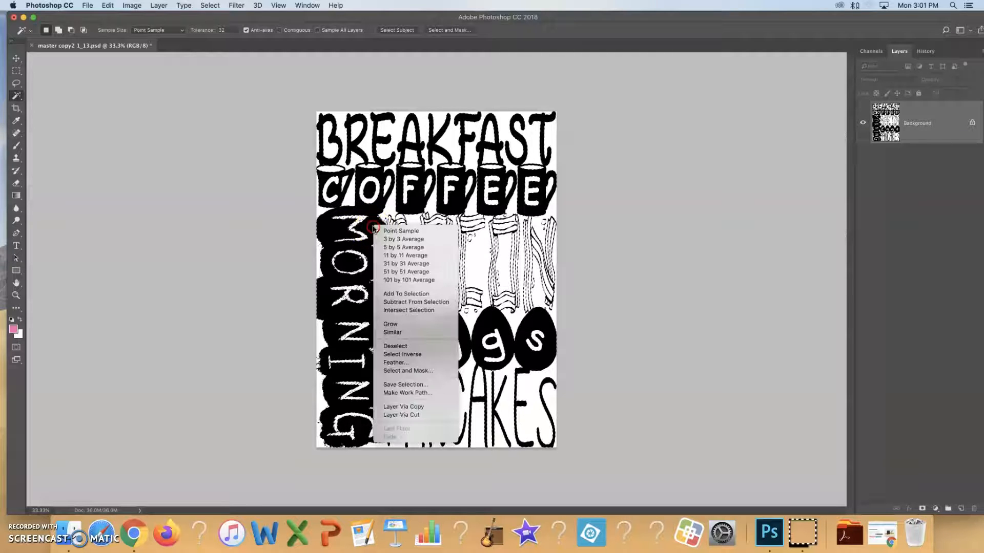
{"action": "left_click", "coordinate": [417, 414]}
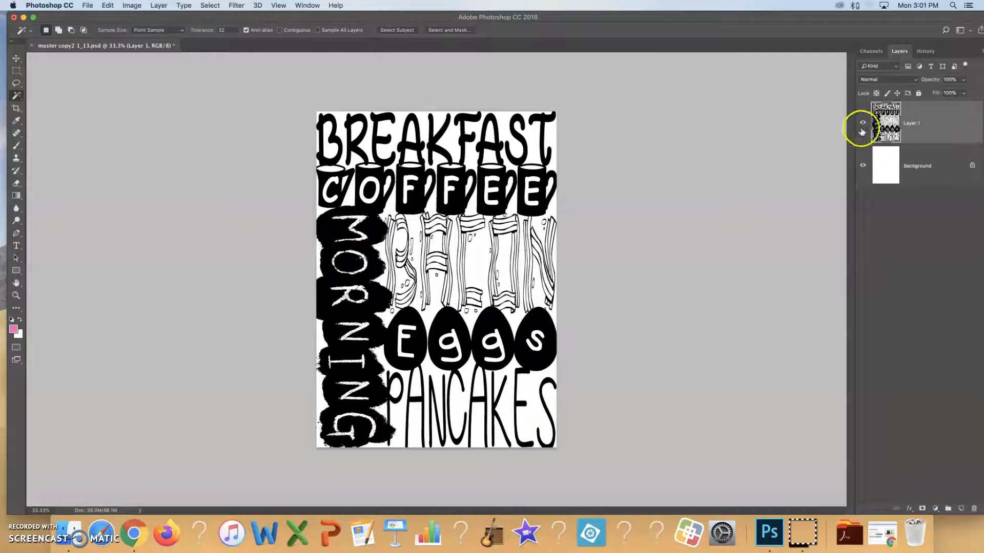
{"action": "left_click", "coordinate": [863, 165]}
{"action": "left_click", "coordinate": [864, 167]}
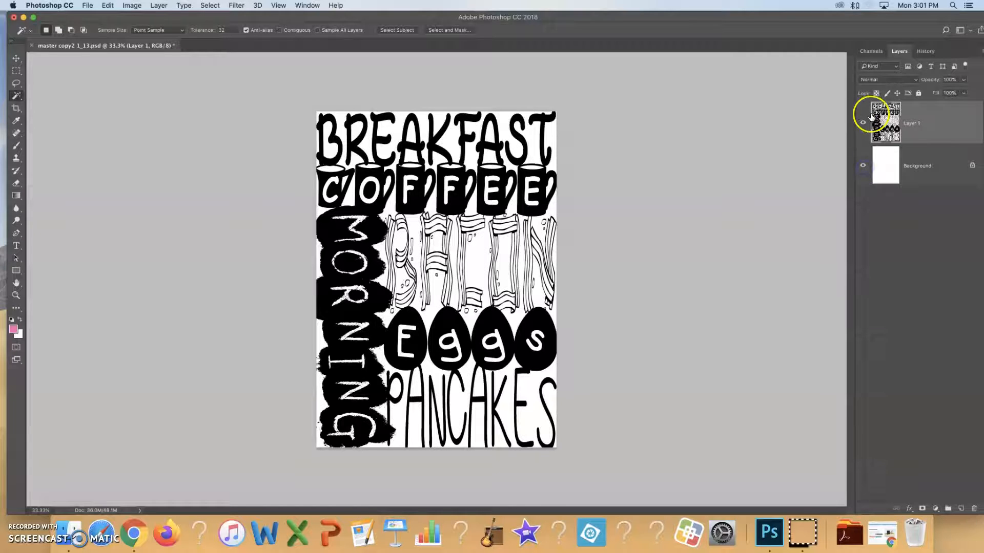
{"action": "left_click", "coordinate": [864, 123]}
{"action": "left_click", "coordinate": [864, 122]}
- Make the Background layer active and open the pancake, egg and bacon plate photo from the FUN TEXT folder
{"action": "left_click", "coordinate": [918, 165]}
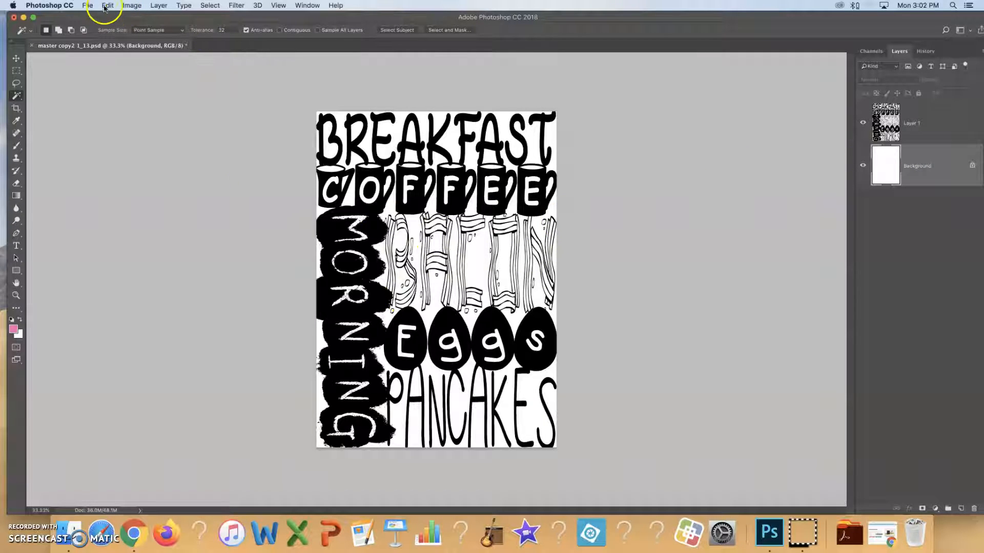
{"action": "left_click", "coordinate": [88, 6]}
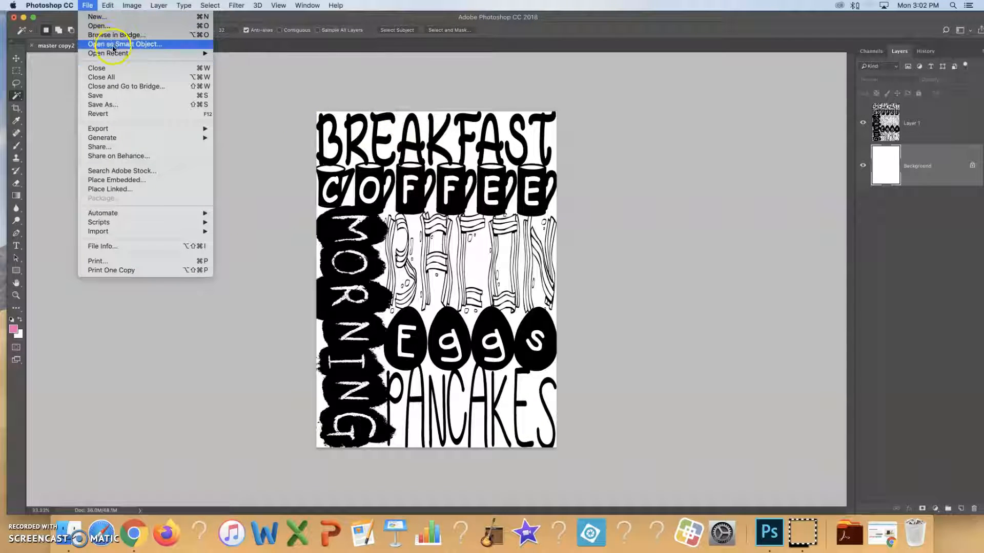
{"action": "left_click", "coordinate": [90, 26]}
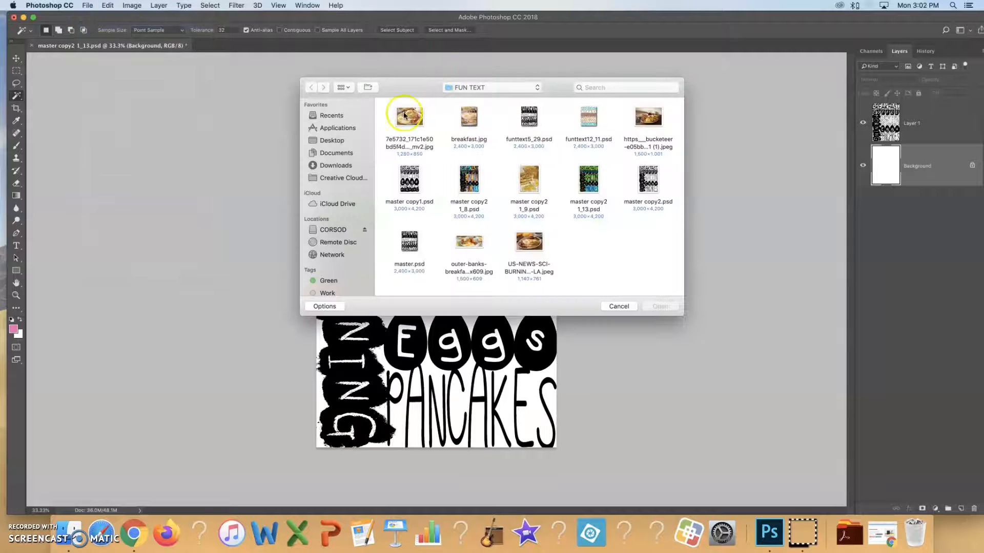
{"action": "left_click", "coordinate": [410, 118]}
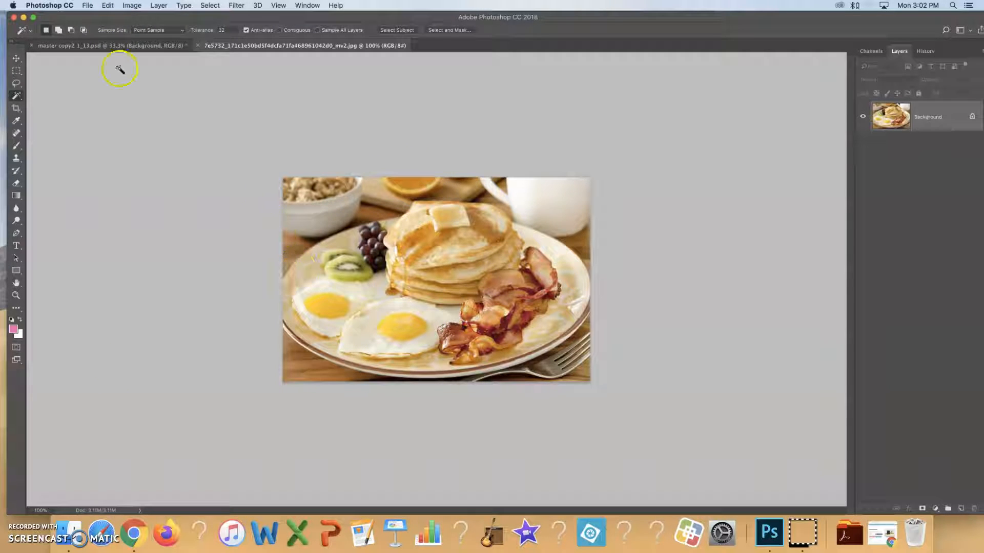
- Float the breakfast photo in its own window, copy it into the poster beneath the lettering, and align it to the page's upper-left corner
{"action": "left_click_drag", "start_coordinate": [270, 45], "coordinate": [737, 133]}
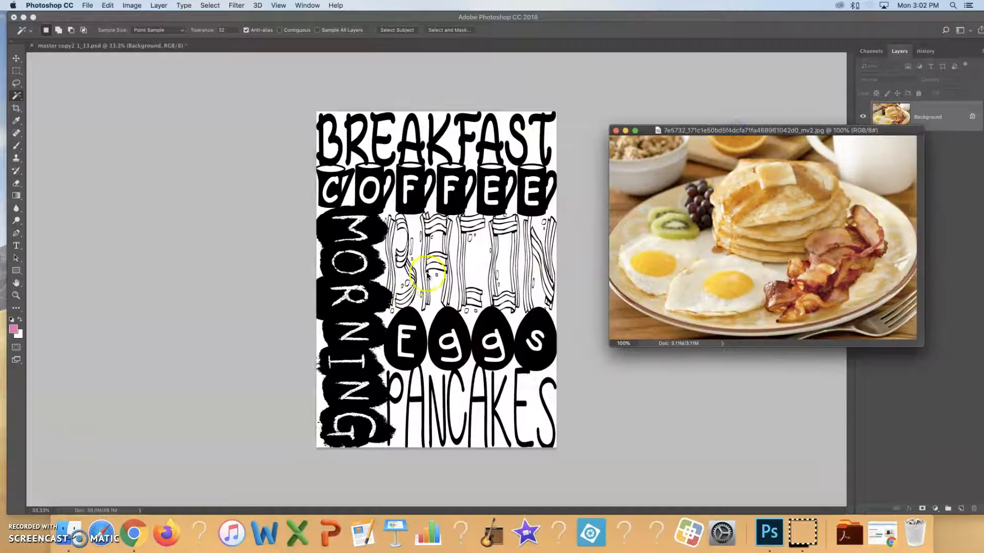
{"action": "left_click", "coordinate": [16, 59]}
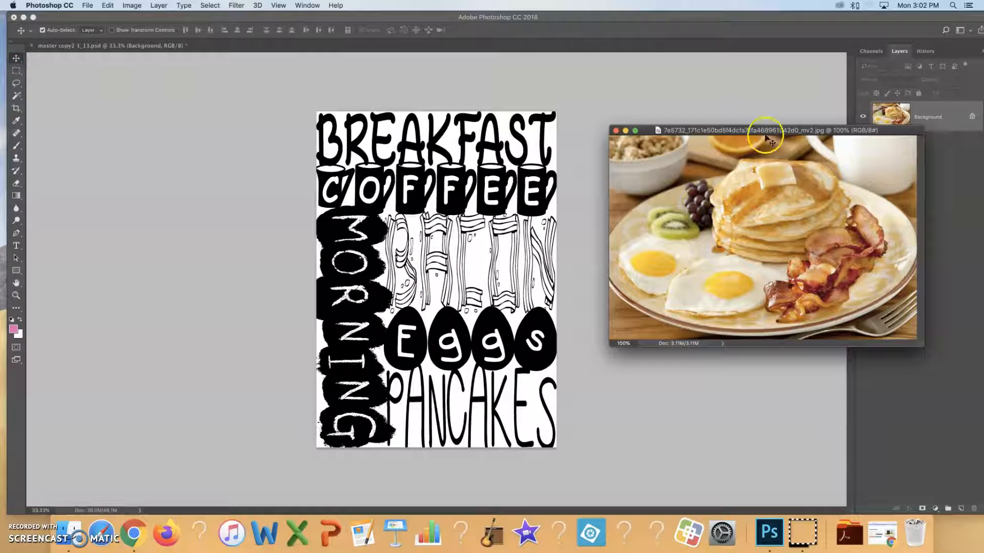
{"action": "left_click_drag", "start_coordinate": [750, 130], "coordinate": [795, 125]}
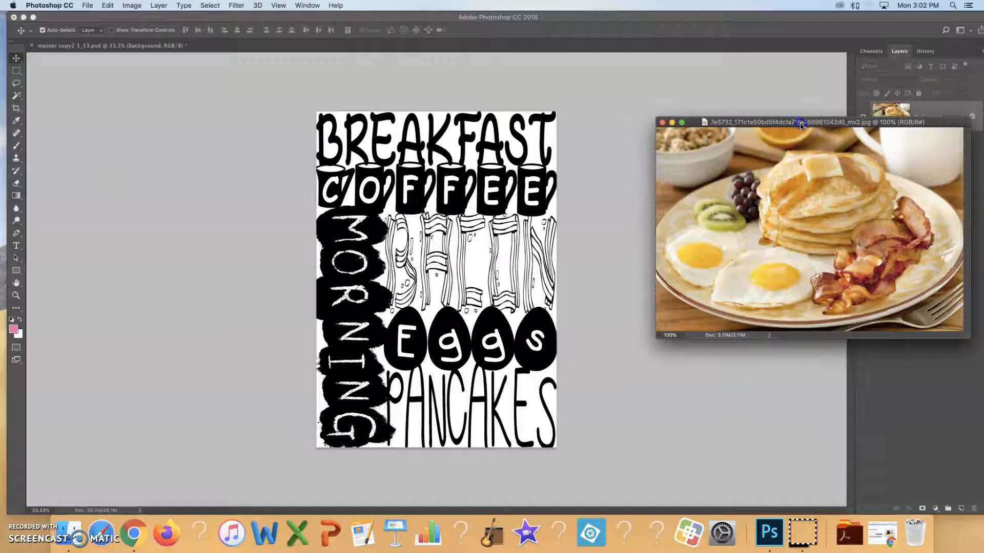
{"action": "left_click_drag", "start_coordinate": [785, 198], "coordinate": [573, 241]}
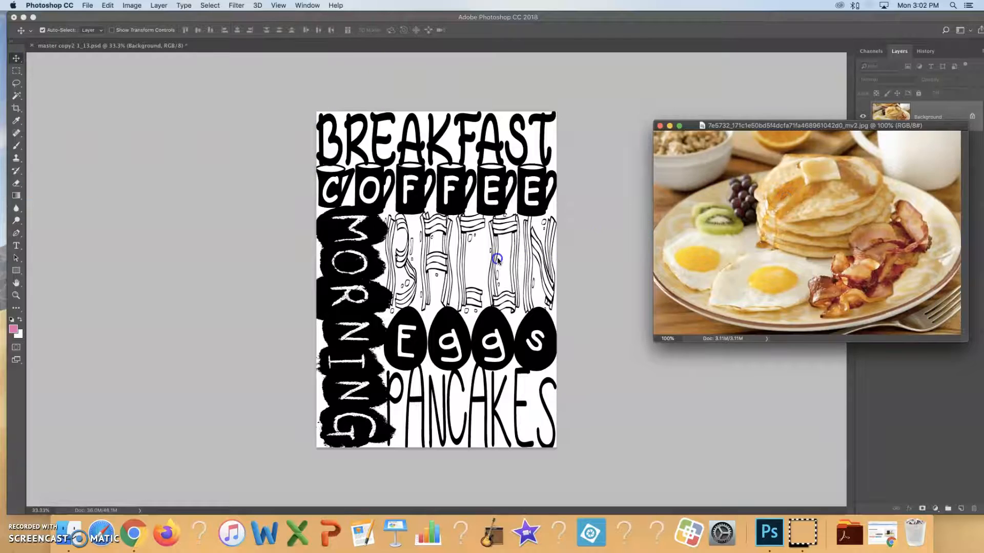
{"action": "left_click_drag", "start_coordinate": [497, 260], "coordinate": [498, 261]}
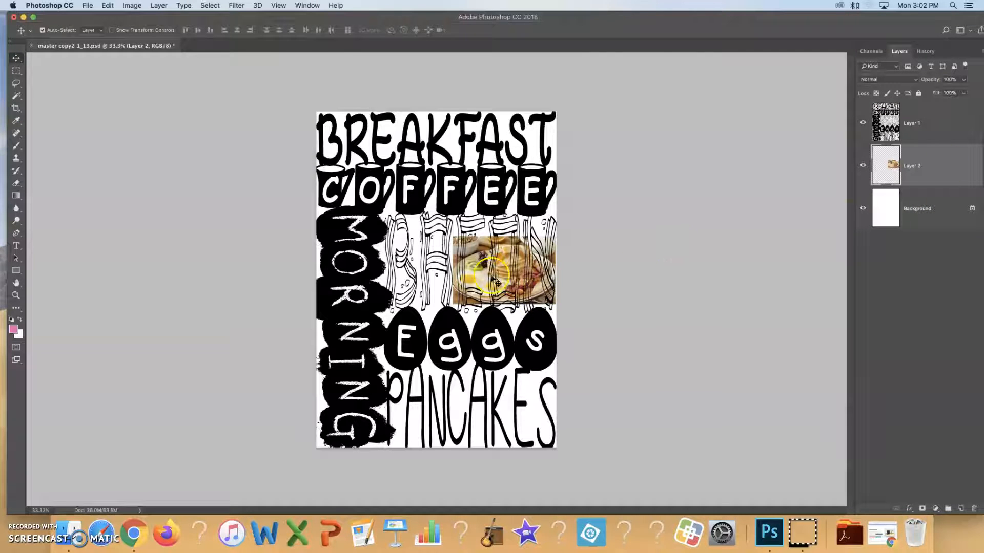
{"action": "left_click_drag", "start_coordinate": [478, 244], "coordinate": [344, 112]}
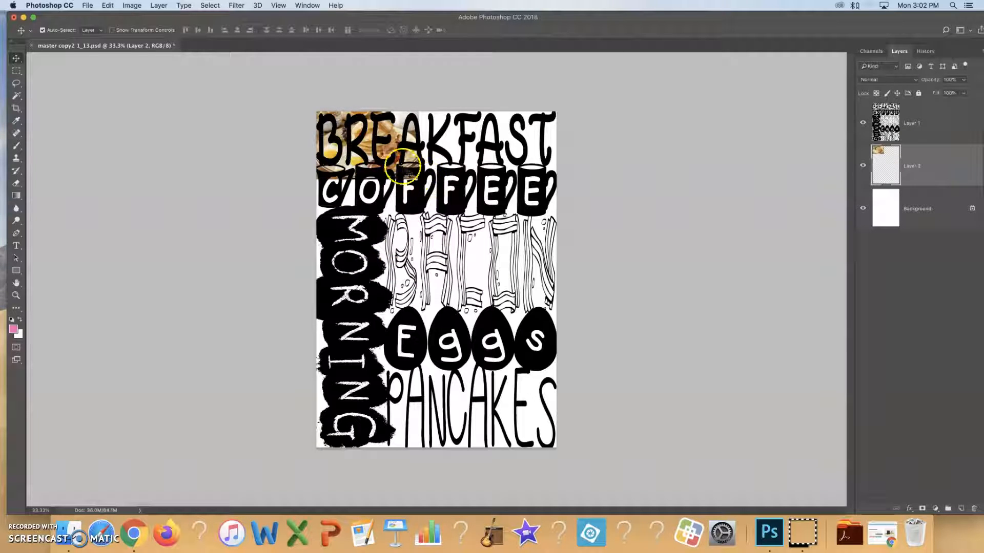
- Enlarge the photo proportionally to about 495% so it covers the full page height, and position it with the pancakes behind the lettering
{"action": "left_click", "coordinate": [112, 31]}
{"action": "left_click_drag", "start_coordinate": [418, 179], "coordinate": [775, 464]}
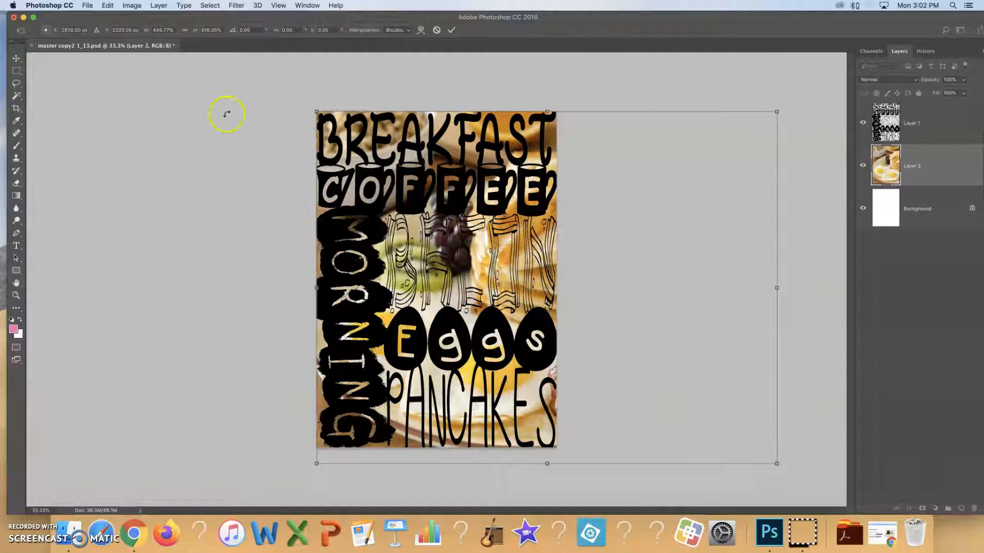
{"action": "left_click", "coordinate": [186, 30]}
{"action": "left_click_drag", "start_coordinate": [357, 175], "coordinate": [357, 151]}
{"action": "left_click_drag", "start_coordinate": [315, 419], "coordinate": [272, 468]}
{"action": "left_click_drag", "start_coordinate": [504, 306], "coordinate": [421, 287]}
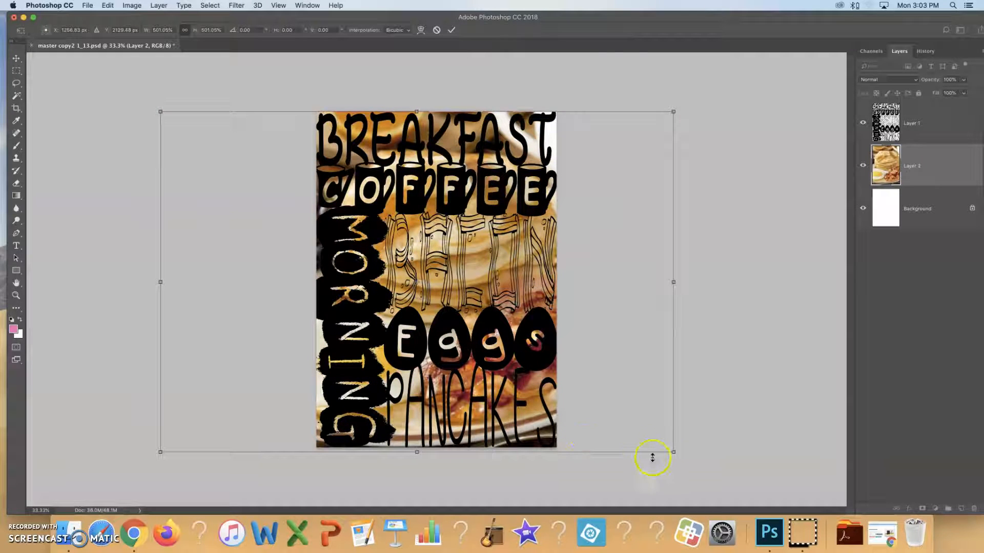
{"action": "left_click_drag", "start_coordinate": [667, 449], "coordinate": [662, 445]}
{"action": "left_click_drag", "start_coordinate": [437, 290], "coordinate": [476, 290]}
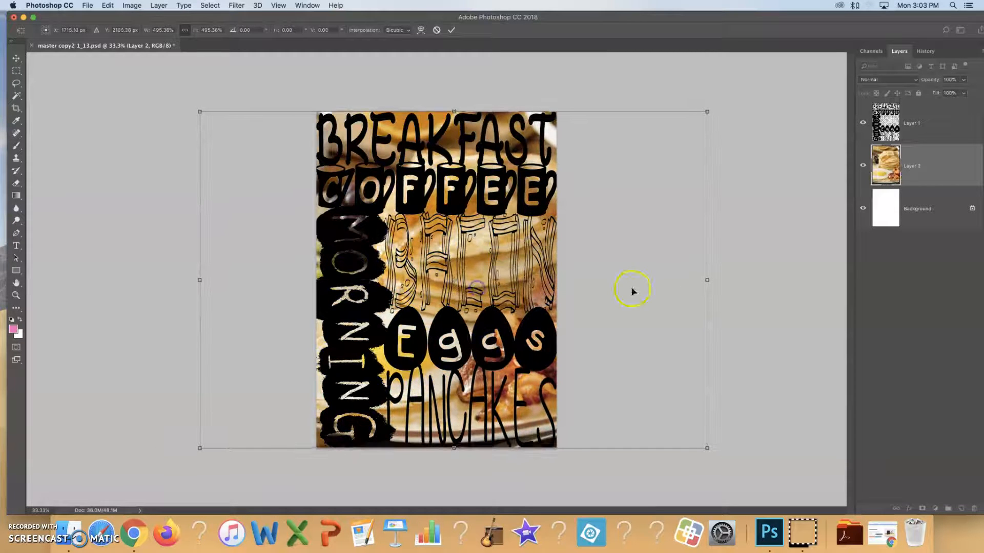
{"action": "left_click", "coordinate": [863, 123]}
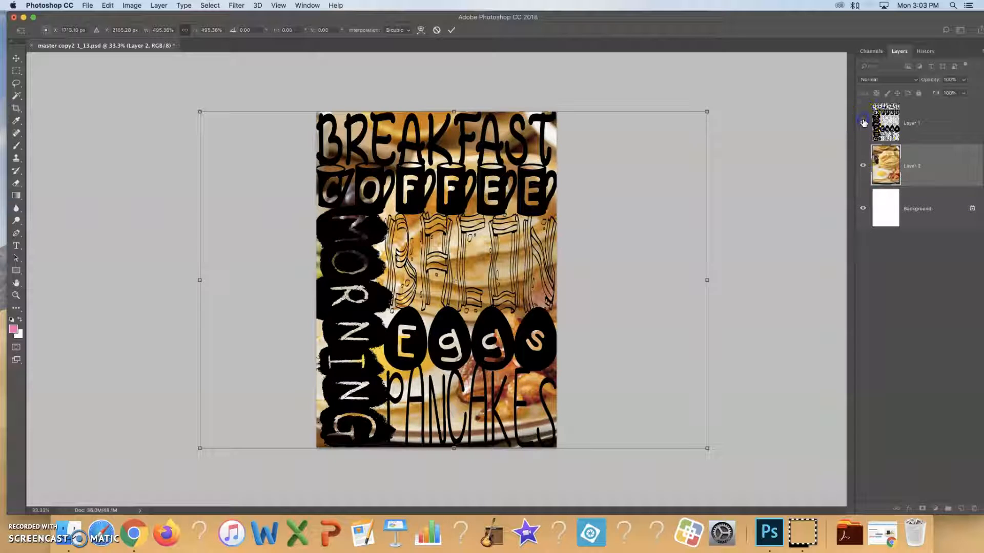
{"action": "left_click", "coordinate": [451, 29]}
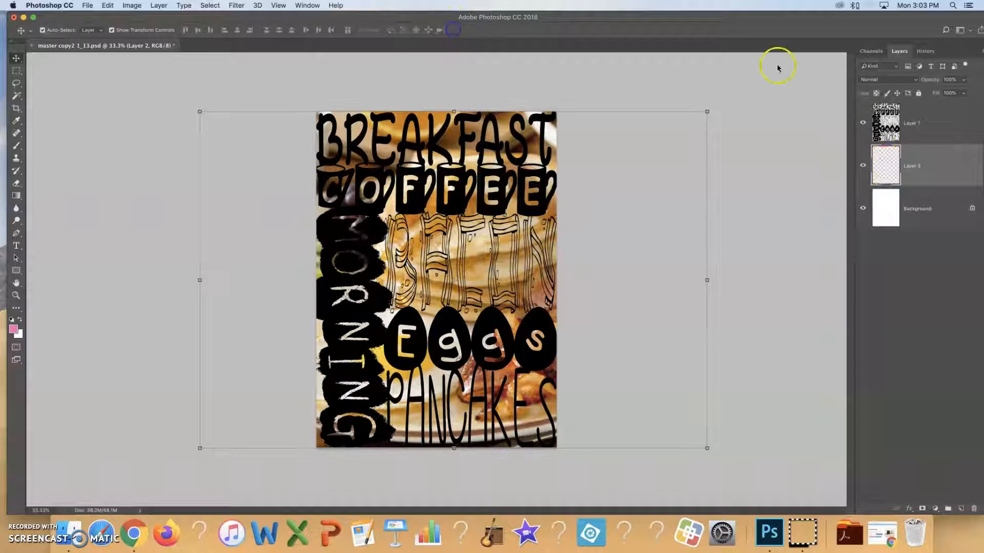
- Hide the lettering layer, shift the breakfast photo slightly left, and show the lettering layer again with it active
{"action": "left_click", "coordinate": [865, 123]}
{"action": "mouse_move", "coordinate": [449, 220]}
{"action": "left_mouse_down"}
{"action": "mouse_move", "coordinate": [465, 221]}
{"action": "mouse_move", "coordinate": [438, 224]}
{"action": "mouse_move", "coordinate": [450, 220]}
{"action": "left_mouse_up"}
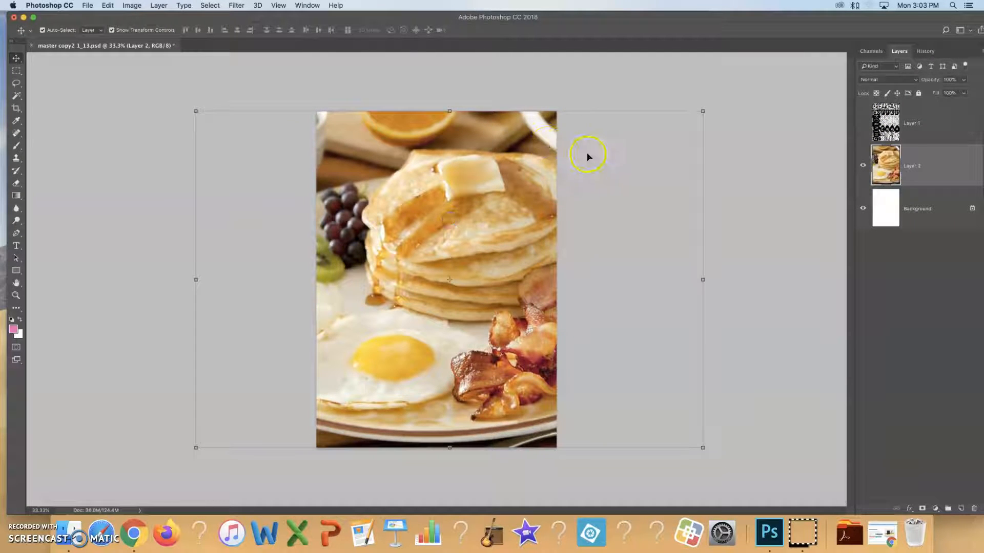
{"action": "left_click", "coordinate": [753, 205]}
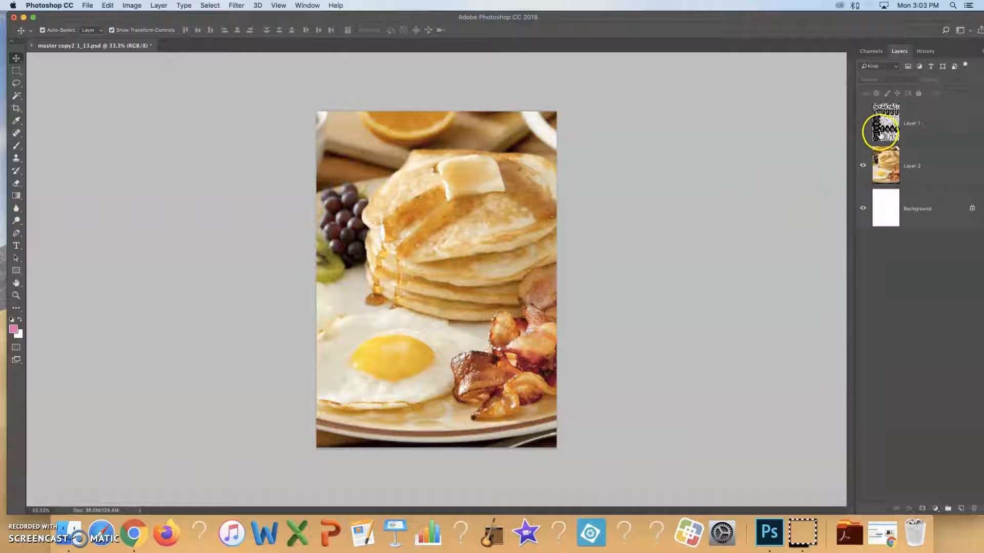
{"action": "left_click", "coordinate": [920, 125]}
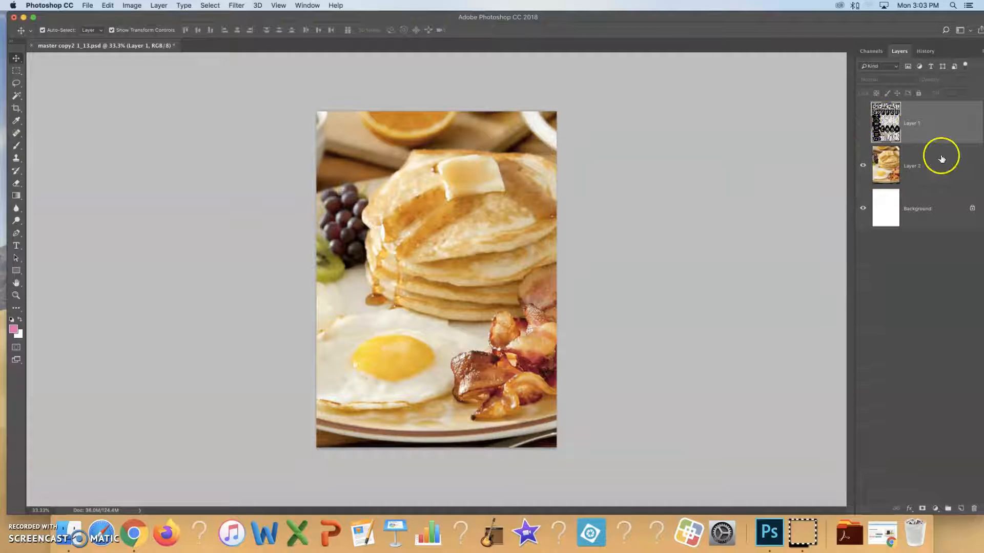
{"action": "left_click", "coordinate": [863, 123]}
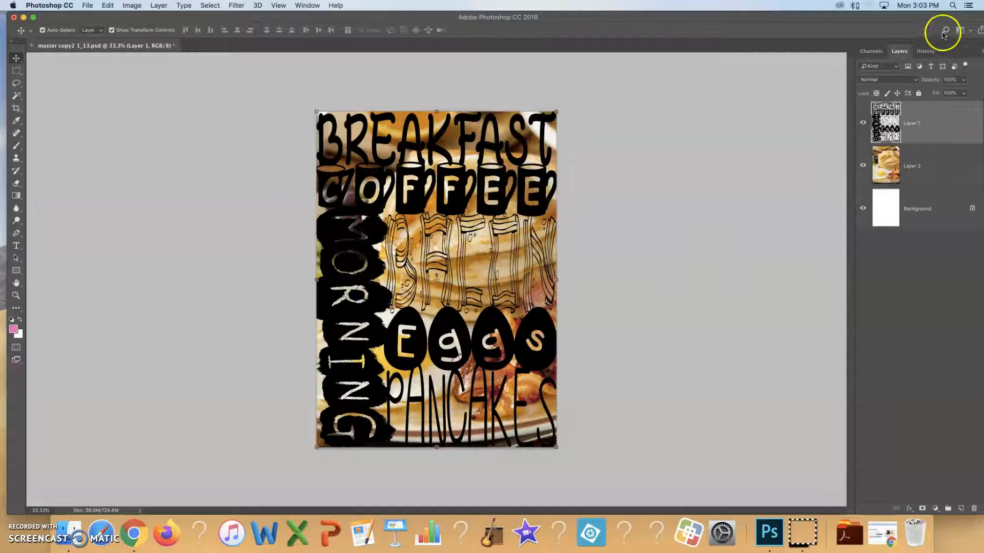
- Lower the lettering layer's opacity to 48%
{"action": "left_click_drag", "start_coordinate": [917, 19], "coordinate": [906, 19]}
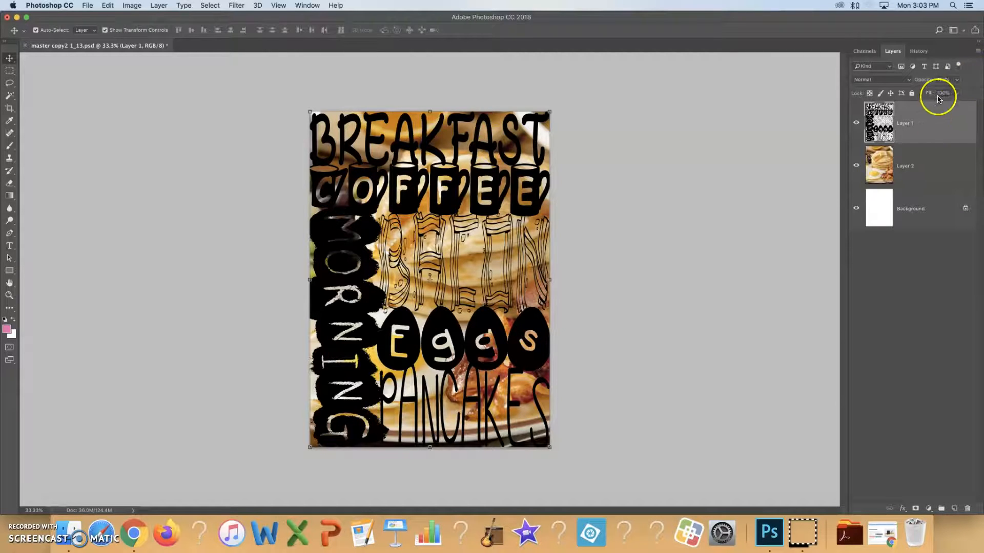
{"action": "left_click", "coordinate": [957, 80]}
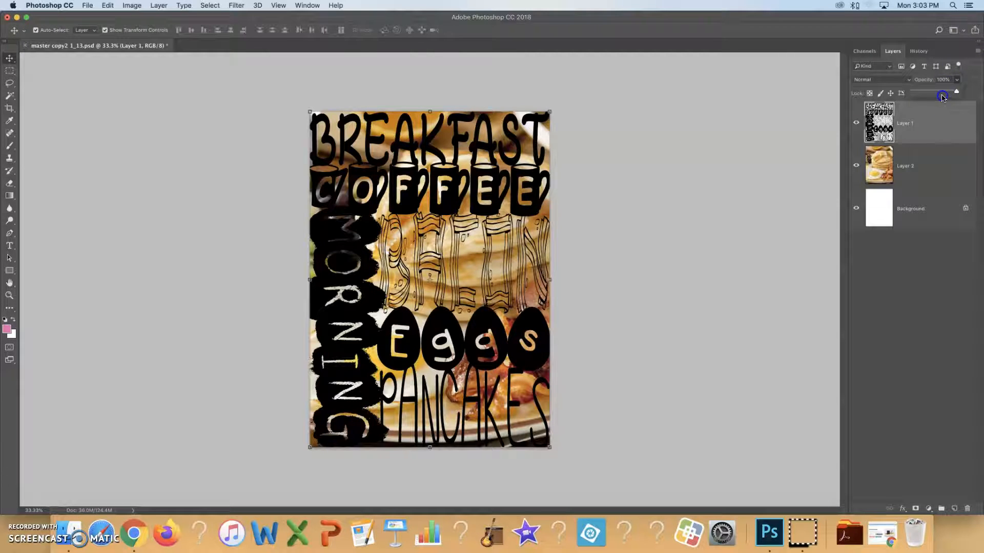
{"action": "left_click_drag", "start_coordinate": [941, 92], "coordinate": [926, 94]}
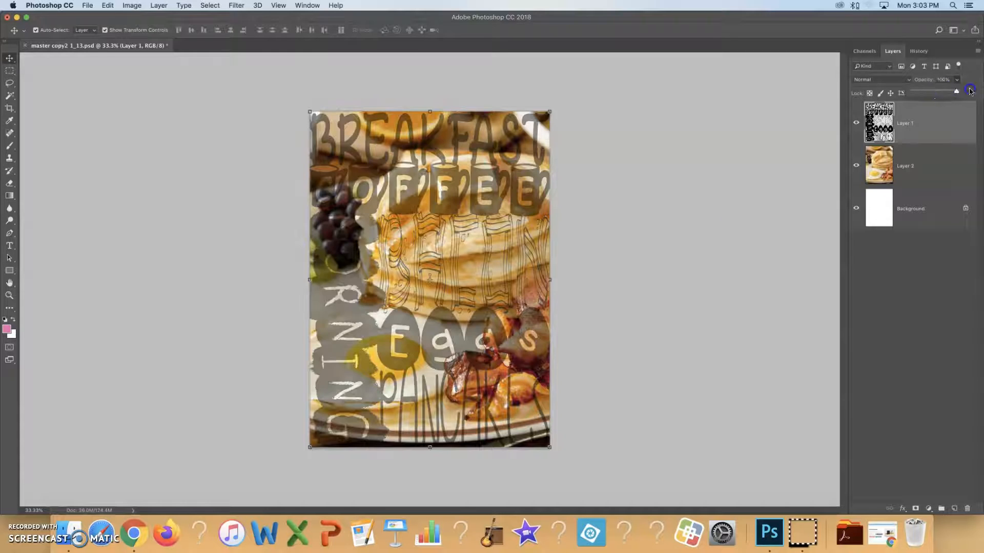
{"action": "left_click_drag", "start_coordinate": [946, 91], "coordinate": [934, 92]}
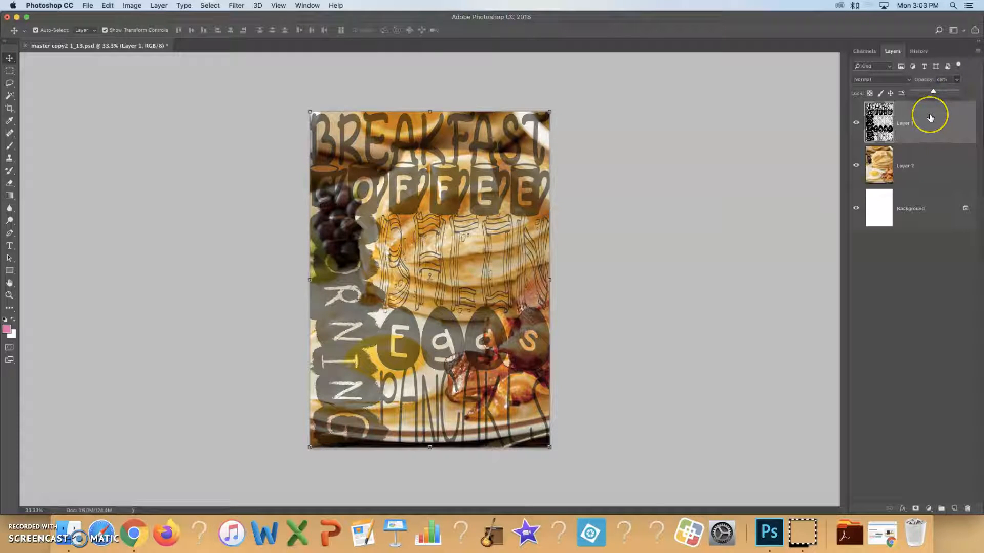
- Turn the lettering white with a Hue/Saturation lightness of +100 and set its layer opacity to 83%
{"action": "key", "text": "super+u"}
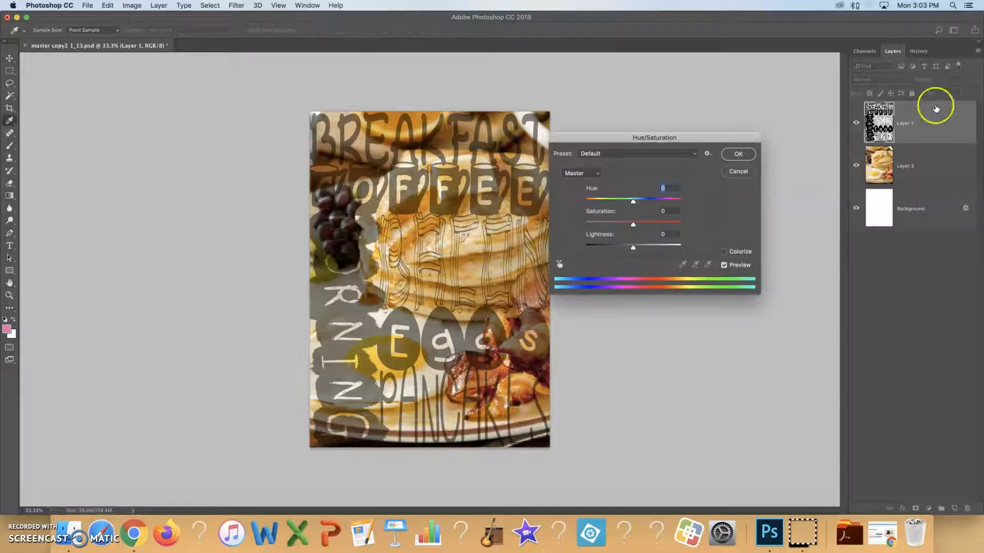
{"action": "left_click_drag", "start_coordinate": [650, 245], "coordinate": [681, 246]}
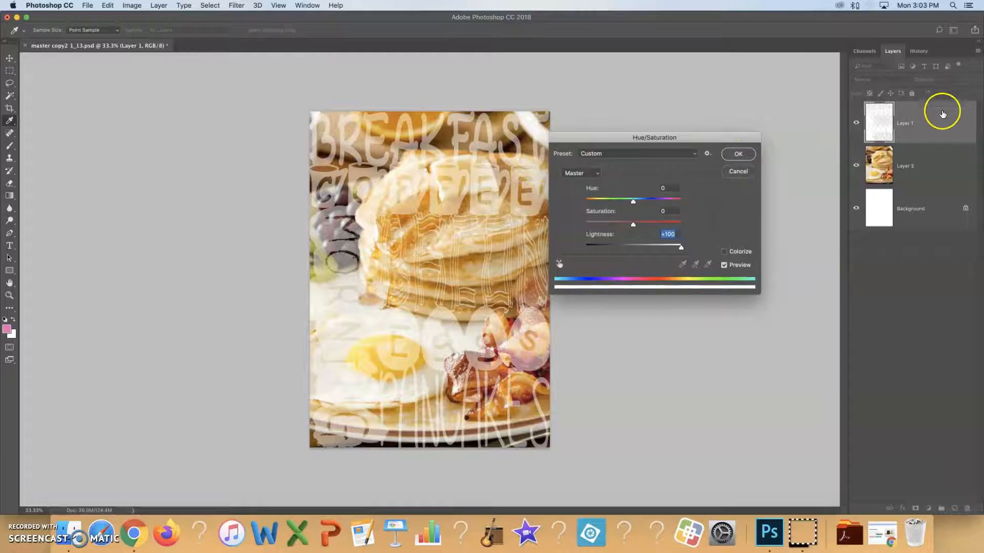
{"action": "left_click", "coordinate": [733, 155]}
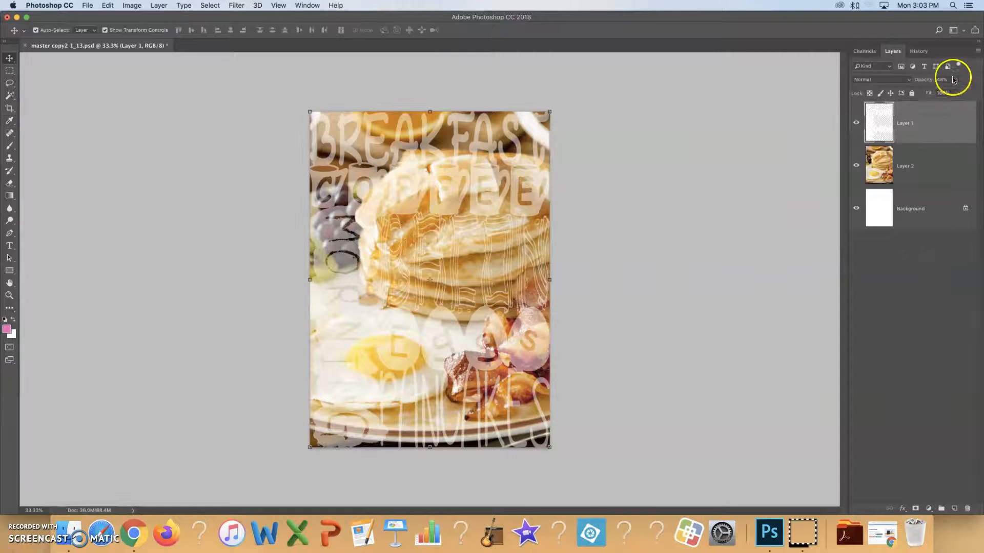
{"action": "left_click", "coordinate": [955, 80]}
{"action": "left_click_drag", "start_coordinate": [957, 93], "coordinate": [969, 94]}
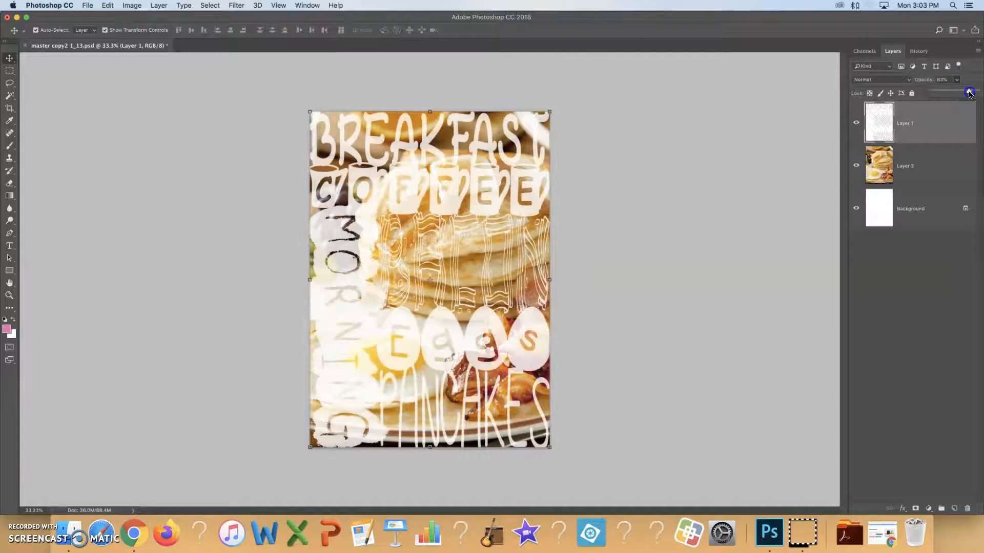
- Add a Bevel & Emboss effect to the lettering layer and set its size to 18 px
{"action": "left_click", "coordinate": [917, 126]}
{"action": "double_click", "coordinate": [932, 122]}
{"action": "left_click_drag", "start_coordinate": [617, 132], "coordinate": [680, 230]}
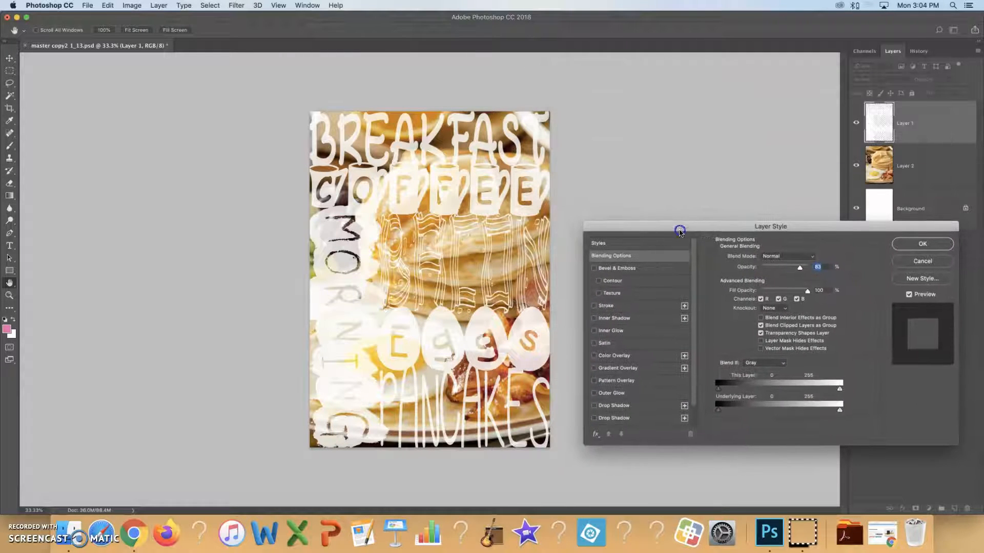
{"action": "left_click_drag", "start_coordinate": [741, 233], "coordinate": [741, 248]}
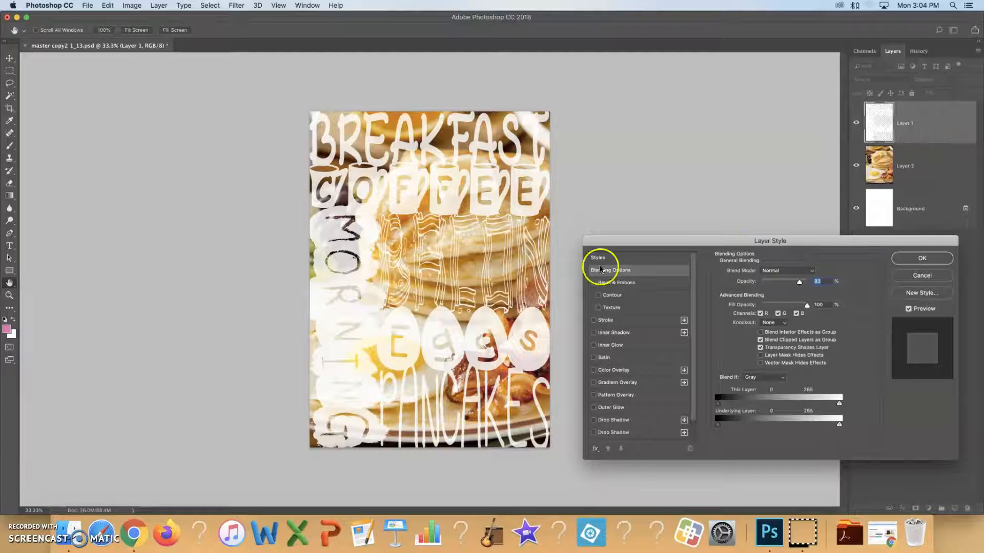
{"action": "left_click", "coordinate": [594, 283]}
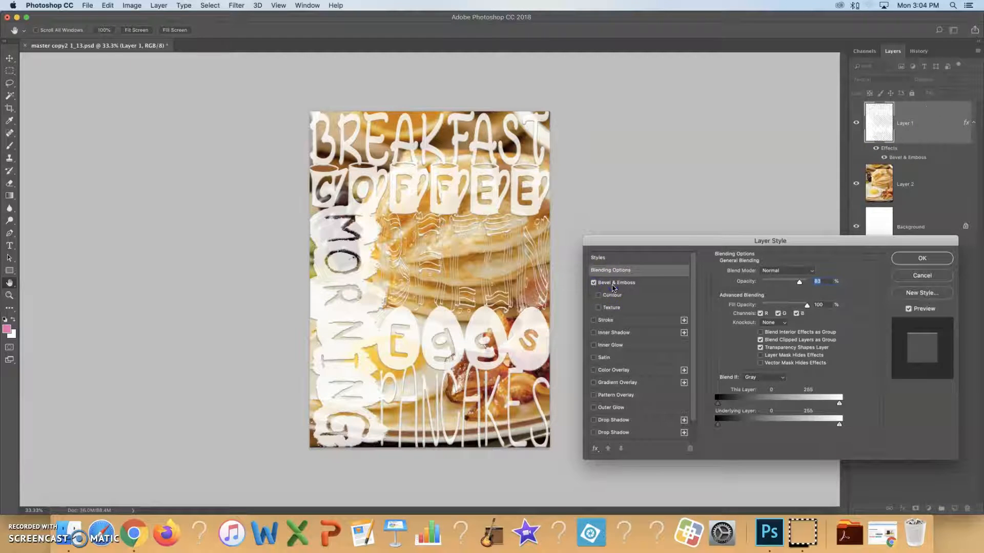
{"action": "left_click", "coordinate": [614, 285]}
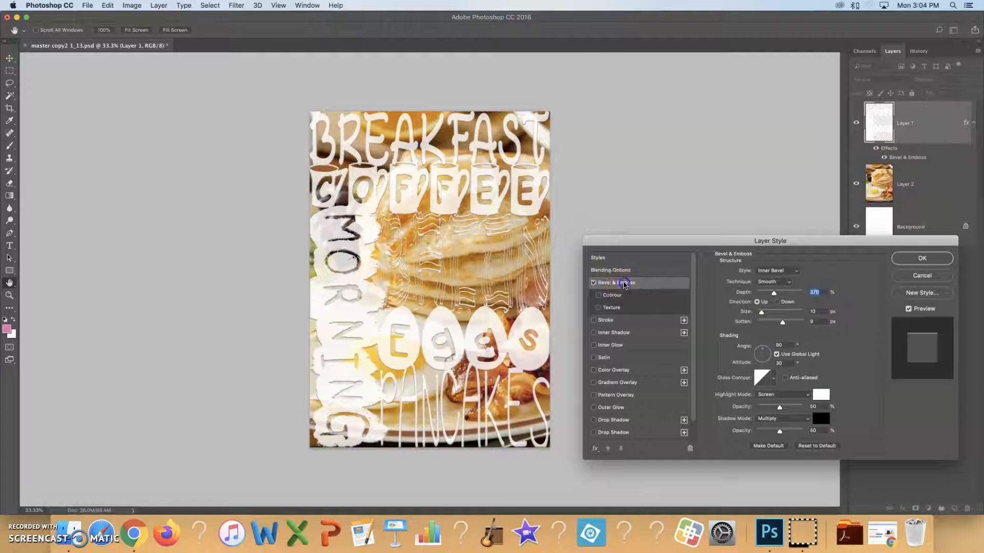
{"action": "mouse_move", "coordinate": [762, 312]}
{"action": "left_mouse_down"}
{"action": "mouse_move", "coordinate": [753, 314]}
{"action": "mouse_move", "coordinate": [762, 315]}
{"action": "left_mouse_up"}
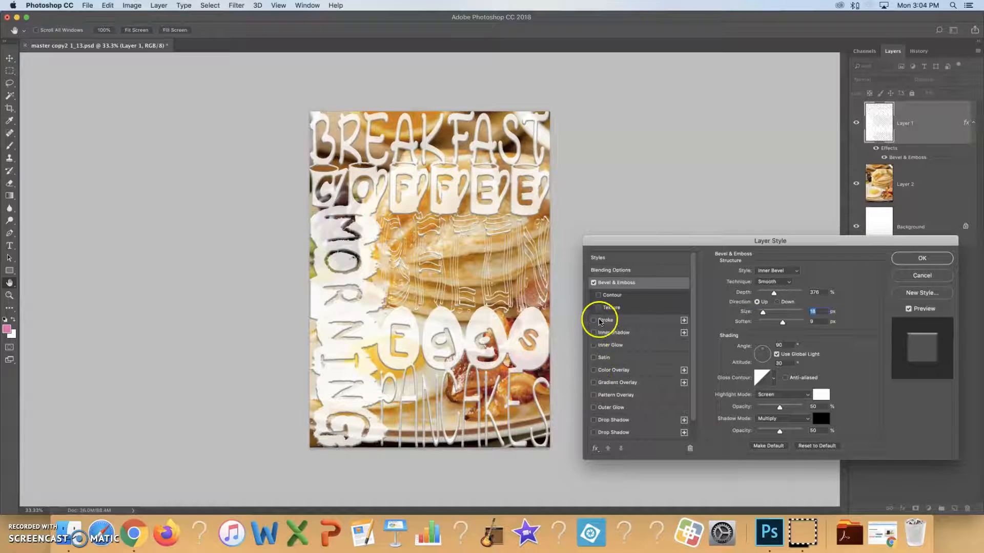
- Add an Outer Glow effect to the lettering layer, keeping the yellow glow color f8de06
{"action": "left_click", "coordinate": [593, 408]}
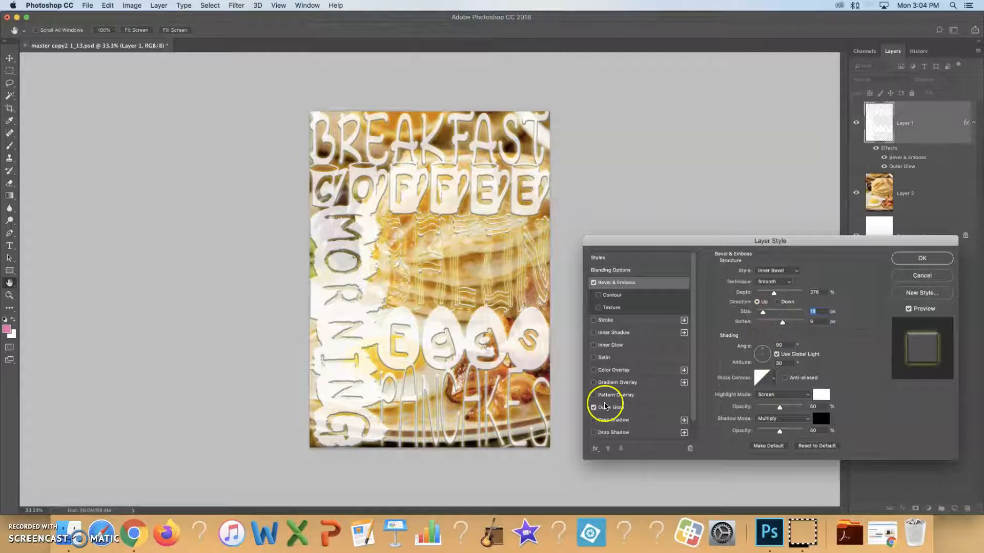
{"action": "left_click", "coordinate": [610, 407]}
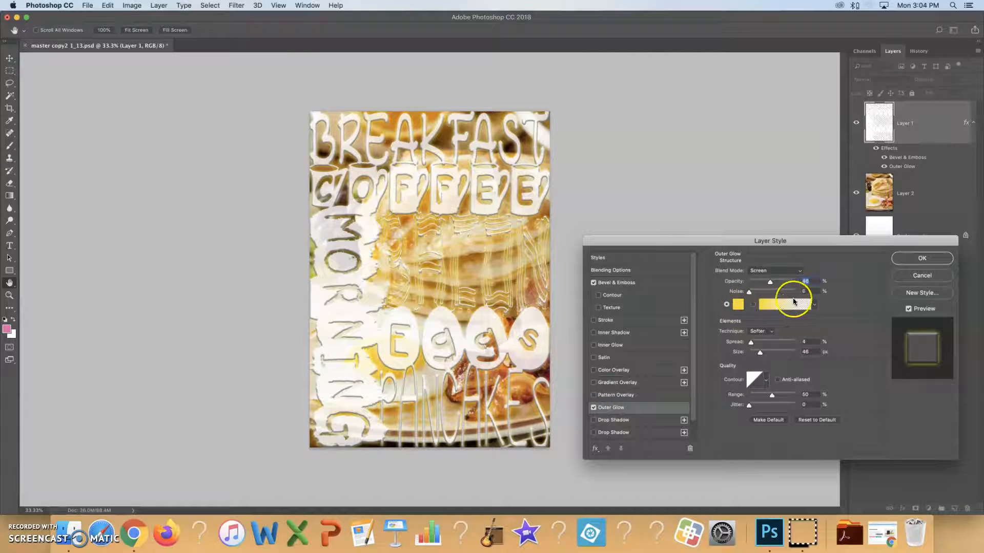
{"action": "left_click", "coordinate": [736, 305]}
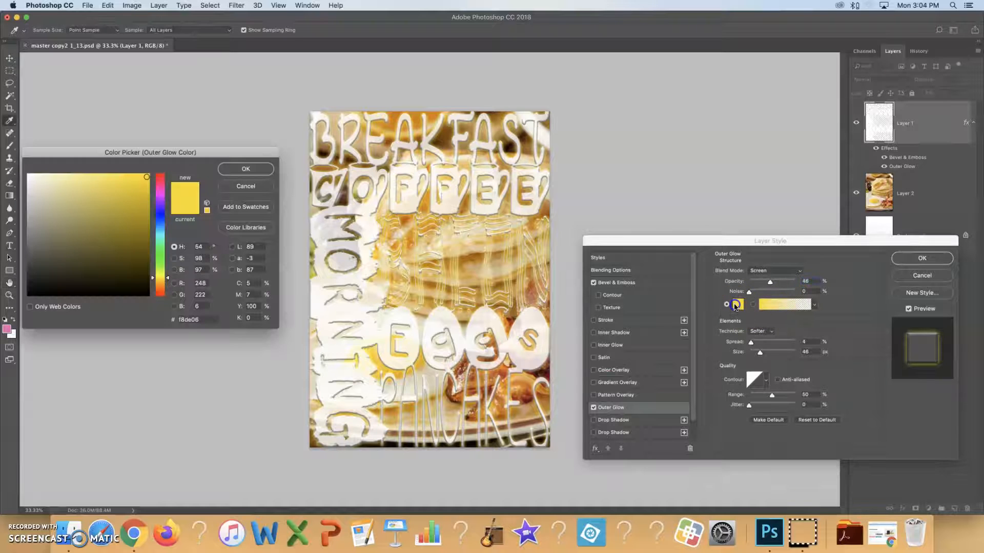
{"action": "mouse_move", "coordinate": [161, 217]}
{"action": "left_mouse_down"}
{"action": "mouse_move", "coordinate": [160, 191]}
{"action": "mouse_move", "coordinate": [111, 176]}
{"action": "left_mouse_up"}
{"action": "left_click", "coordinate": [161, 275]}
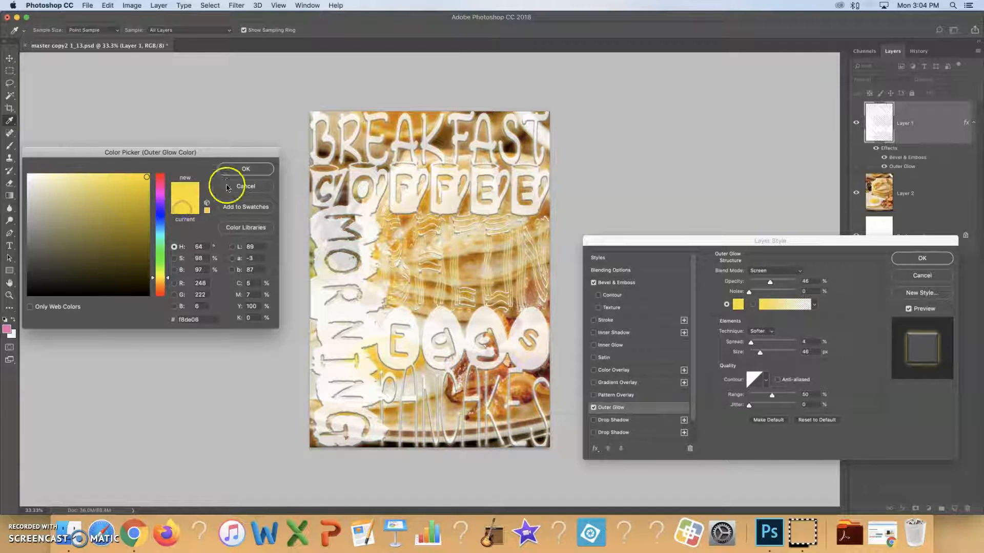
{"action": "left_click", "coordinate": [247, 169]}
- Set the outer glow's opacity to 56%, noise to 18% and size to 51 px, and compare the lettering with the preview off and on
{"action": "left_click_drag", "start_coordinate": [770, 281], "coordinate": [756, 293]}
{"action": "mouse_move", "coordinate": [760, 353]}
{"action": "left_mouse_down"}
{"action": "mouse_move", "coordinate": [777, 353]}
{"action": "mouse_move", "coordinate": [767, 353]}
{"action": "left_mouse_up"}
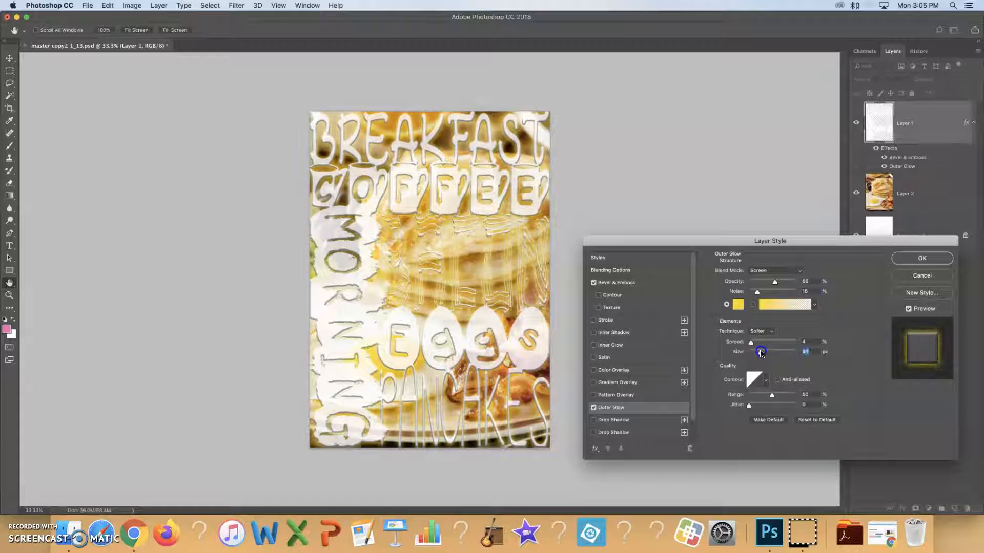
{"action": "left_click", "coordinate": [908, 309]}
{"action": "left_click", "coordinate": [908, 309]}
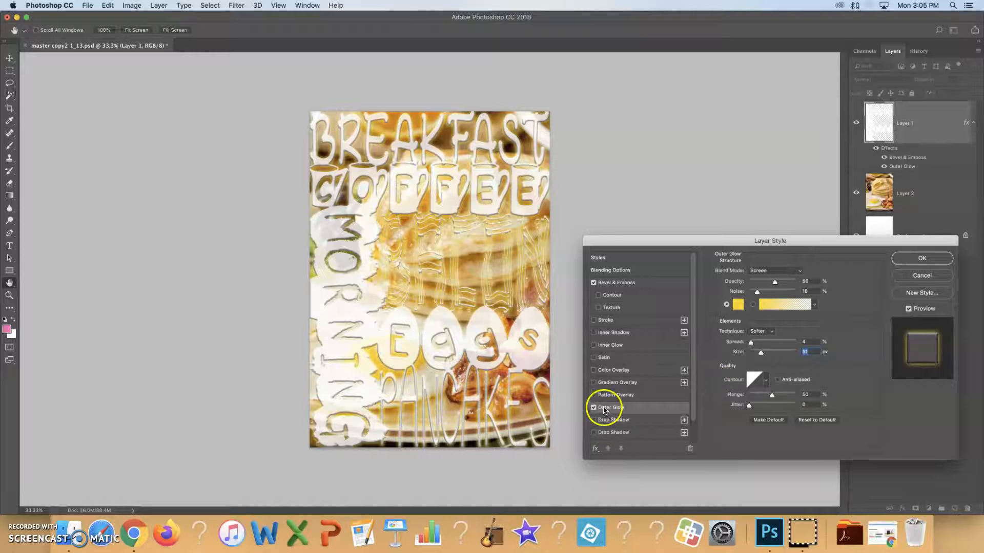
- Add a Drop Shadow to the lettering with a distance of 32 px, spread of 17% and size of 10 px
{"action": "left_click_drag", "start_coordinate": [692, 403], "coordinate": [694, 416]}
{"action": "left_click", "coordinate": [593, 420]}
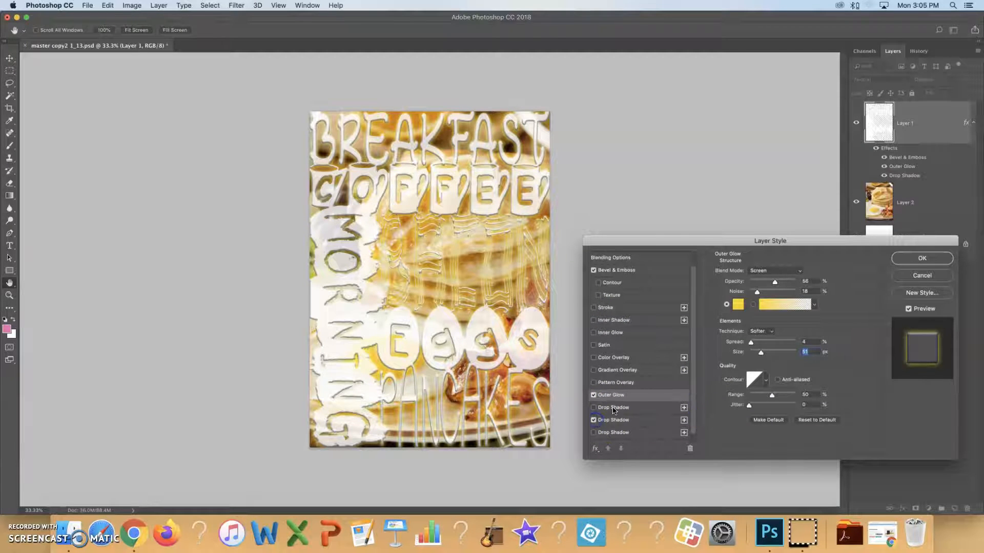
{"action": "left_click", "coordinate": [614, 407]}
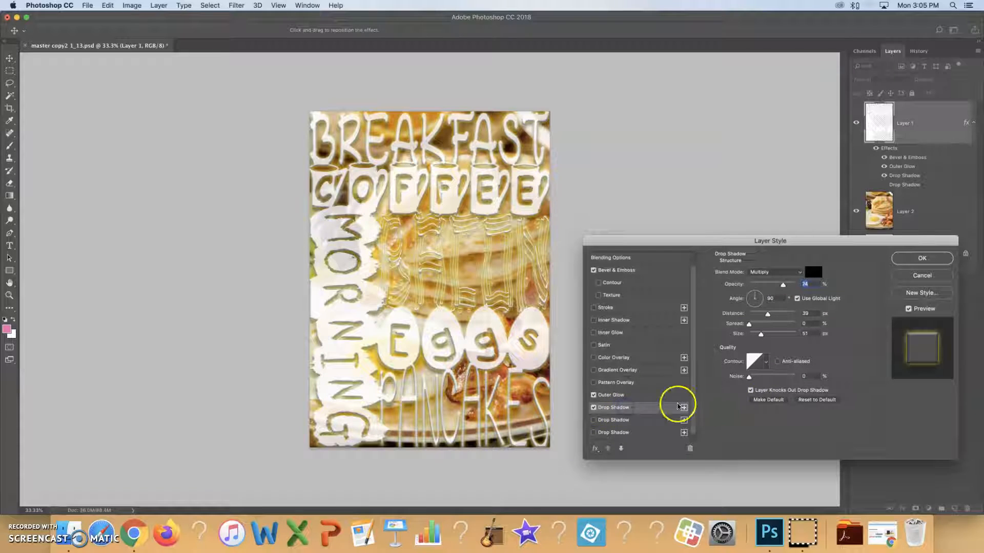
{"action": "mouse_move", "coordinate": [749, 324]}
{"action": "left_mouse_down"}
{"action": "mouse_move", "coordinate": [773, 317]}
{"action": "mouse_move", "coordinate": [759, 317]}
{"action": "mouse_move", "coordinate": [753, 334]}
{"action": "left_mouse_up"}
{"action": "left_click", "coordinate": [769, 317]}
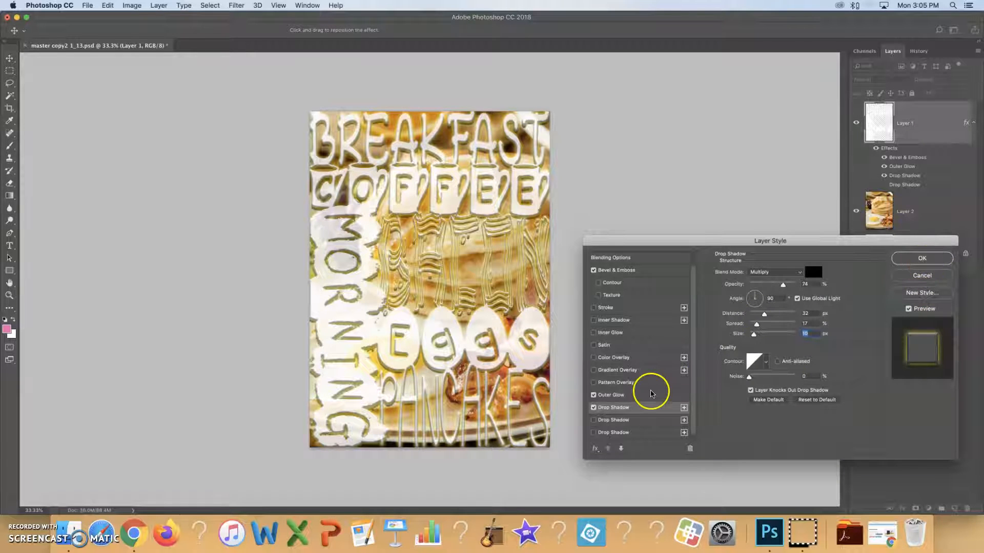
- Add a 13 px brown inside Stroke to the lettering, reduce the drop shadow's size to 9 px, and apply the layer style
{"action": "scroll", "coordinate": [693, 399], "scroll_direction": "down", "scroll_amount": 1}
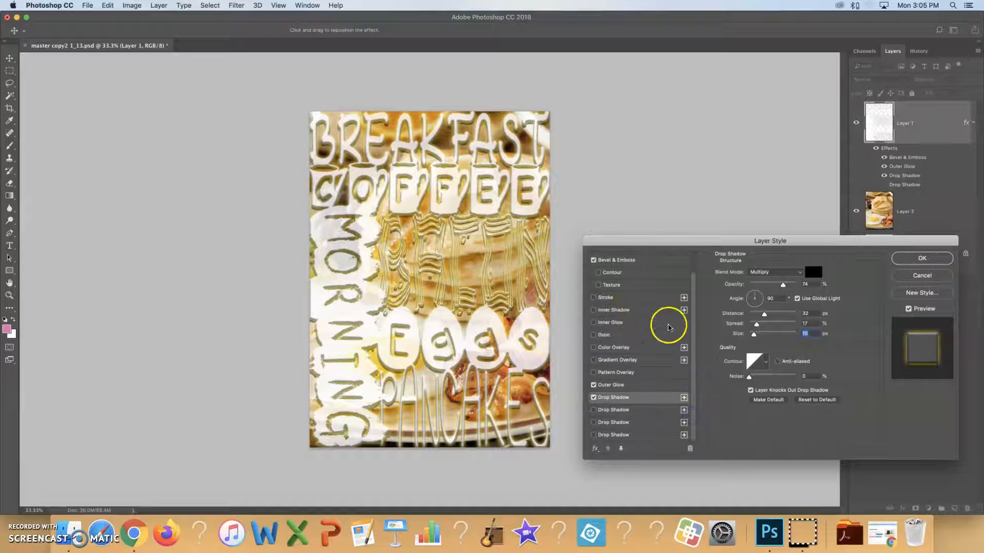
{"action": "left_click", "coordinate": [594, 299]}
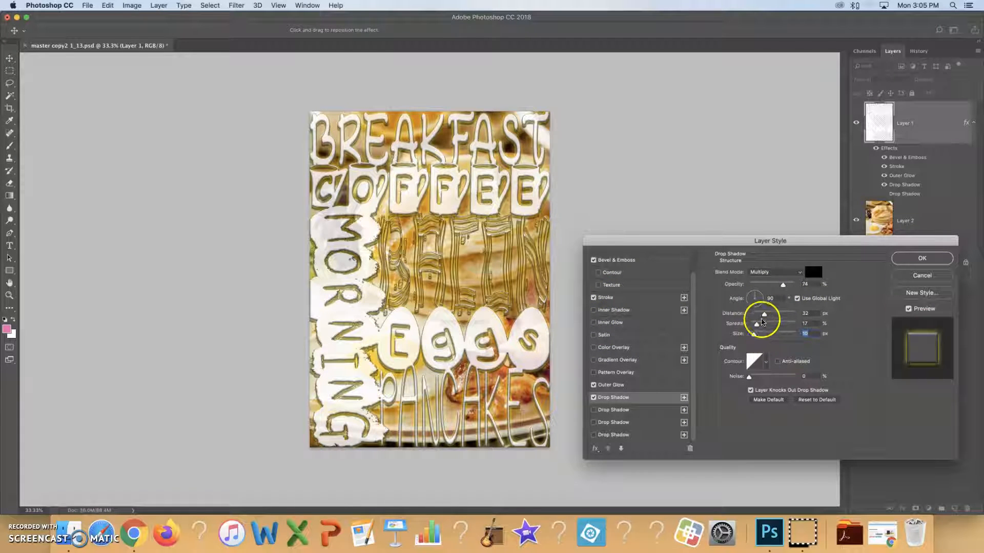
{"action": "mouse_move", "coordinate": [753, 337]}
{"action": "left_mouse_down"}
{"action": "mouse_move", "coordinate": [769, 338]}
{"action": "mouse_move", "coordinate": [754, 337]}
{"action": "left_mouse_up"}
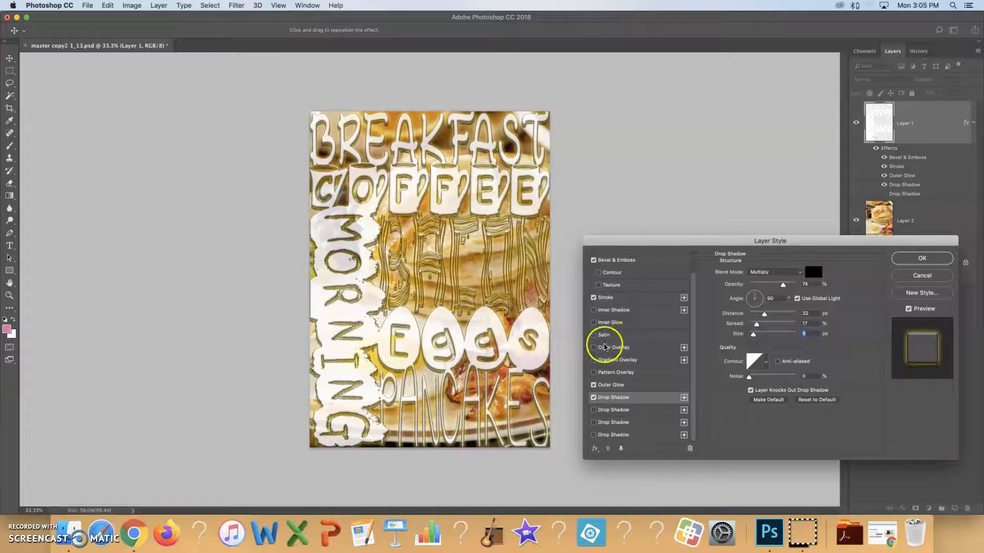
{"action": "left_click", "coordinate": [617, 299]}
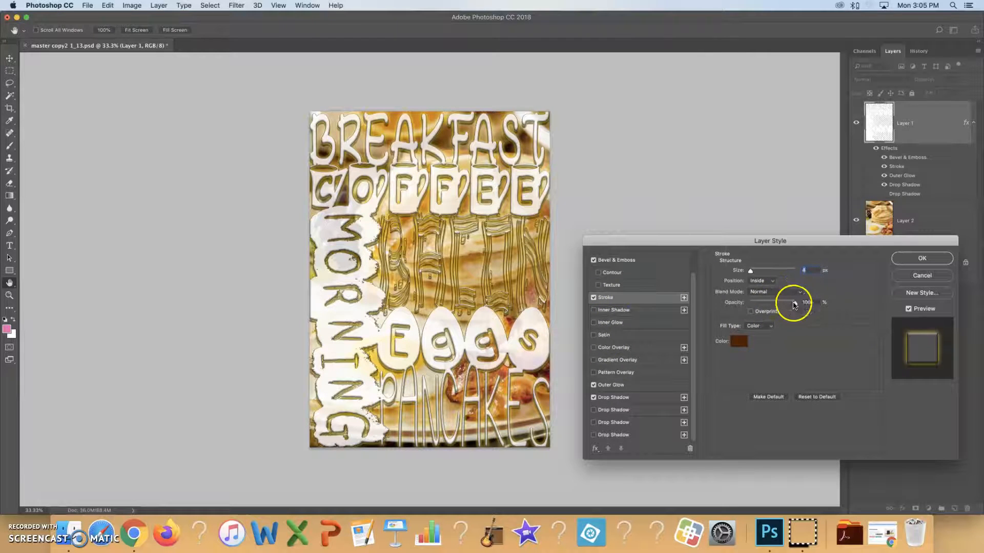
{"action": "mouse_move", "coordinate": [757, 275]}
{"action": "left_mouse_down"}
{"action": "mouse_move", "coordinate": [768, 275]}
{"action": "mouse_move", "coordinate": [744, 275]}
{"action": "mouse_move", "coordinate": [755, 275]}
{"action": "left_mouse_up"}
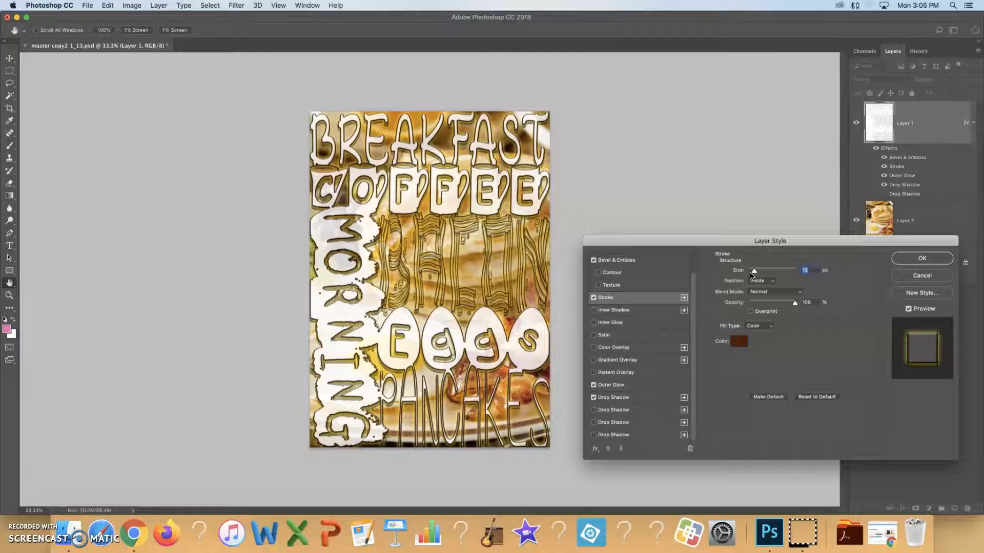
{"action": "left_click", "coordinate": [921, 259]}
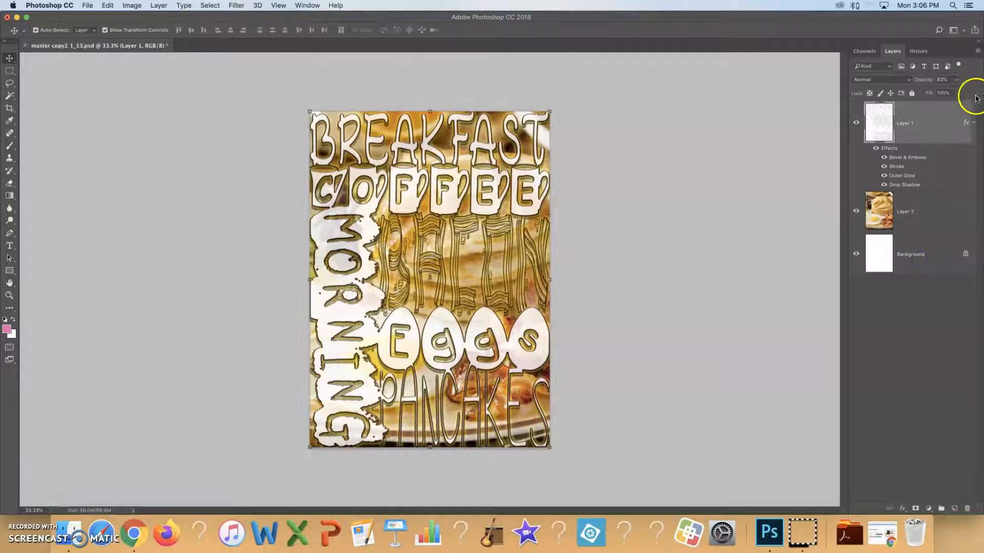
- Lower the lettering layer's opacity to 46%, and clear its layer style
{"action": "left_click", "coordinate": [957, 80]}
{"action": "left_click_drag", "start_coordinate": [942, 94], "coordinate": [940, 95]}
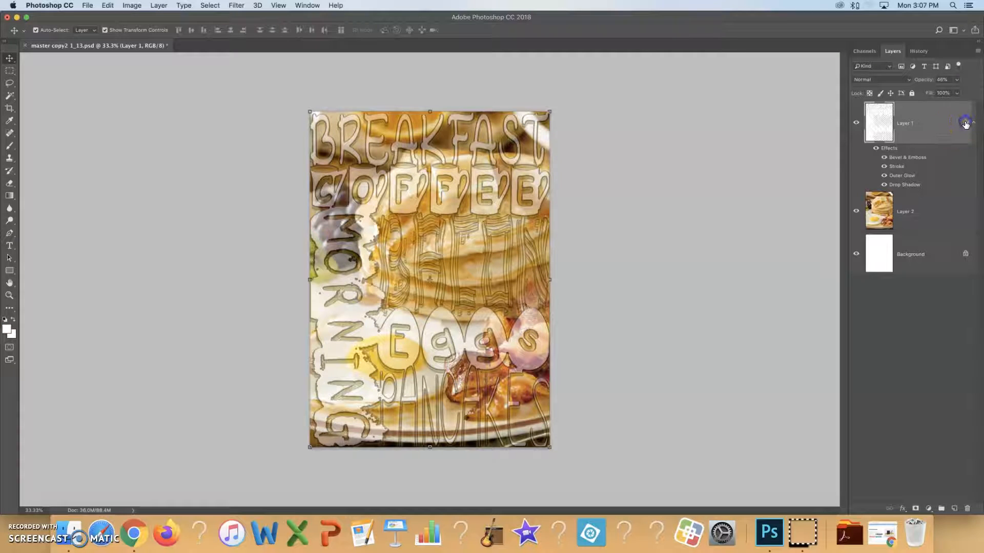
{"action": "right_click", "coordinate": [966, 125]}
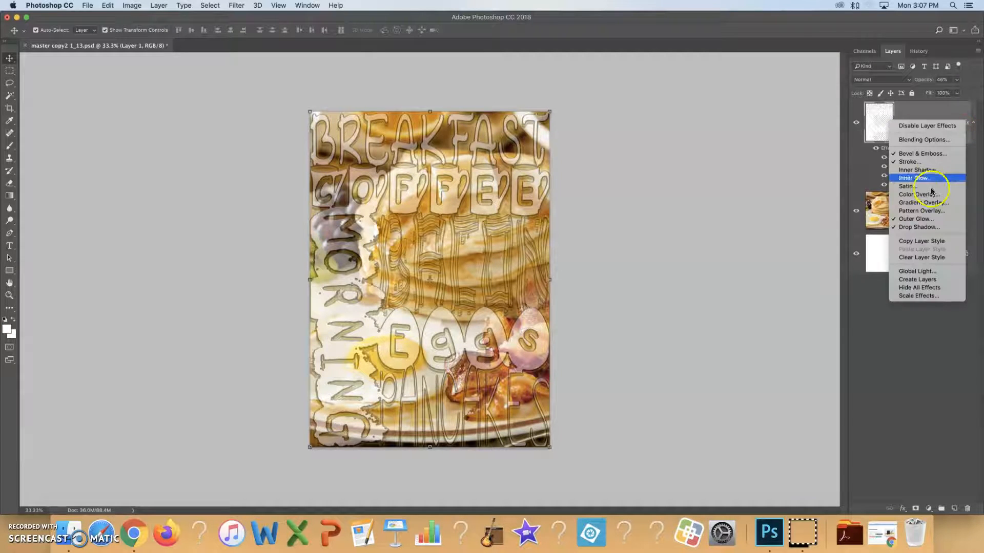
{"action": "left_click", "coordinate": [906, 259]}
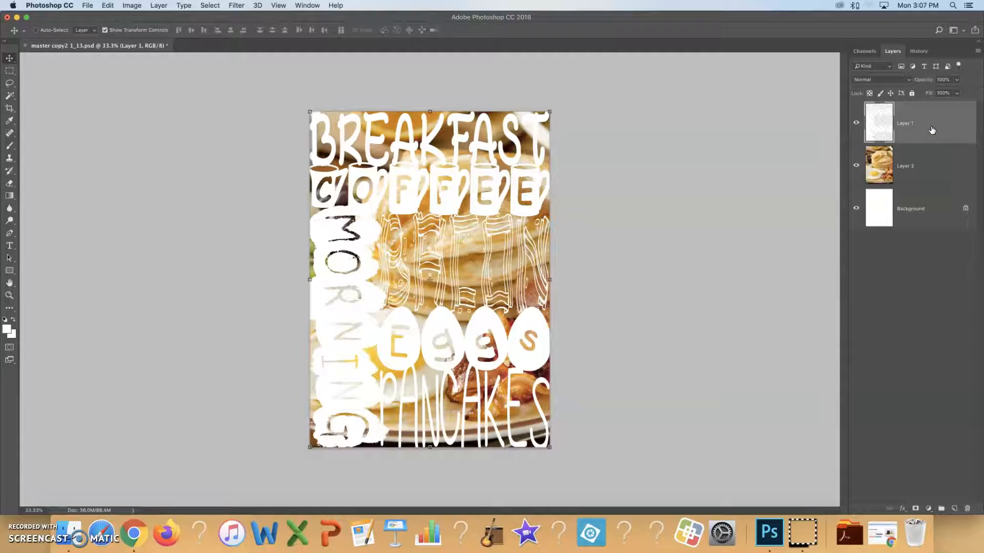
- Turn the lettering black with a Hue/Saturation lightness of -100
{"action": "key", "text": "super+u"}
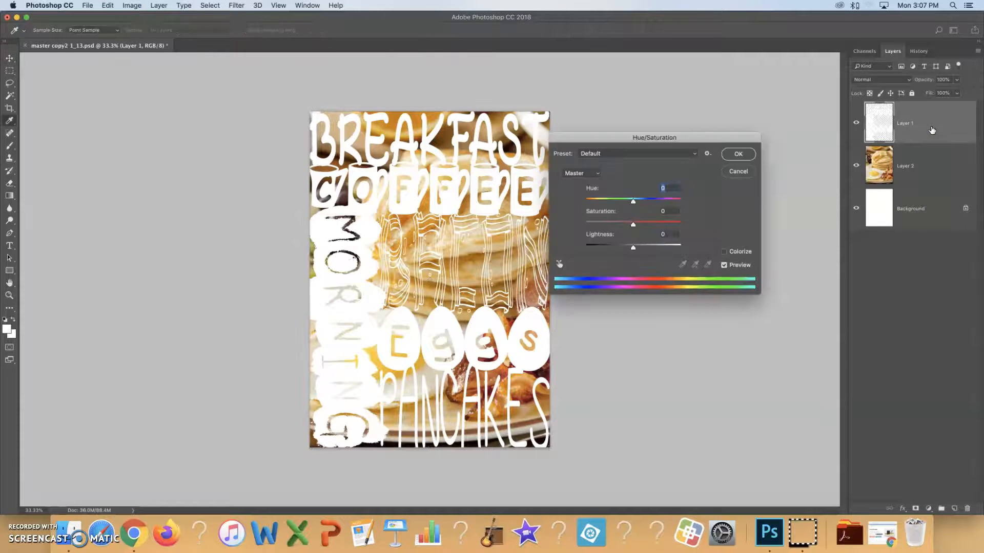
{"action": "left_click_drag", "start_coordinate": [634, 249], "coordinate": [584, 248]}
{"action": "left_click", "coordinate": [736, 155]}
{"action": "key", "text": "v"}
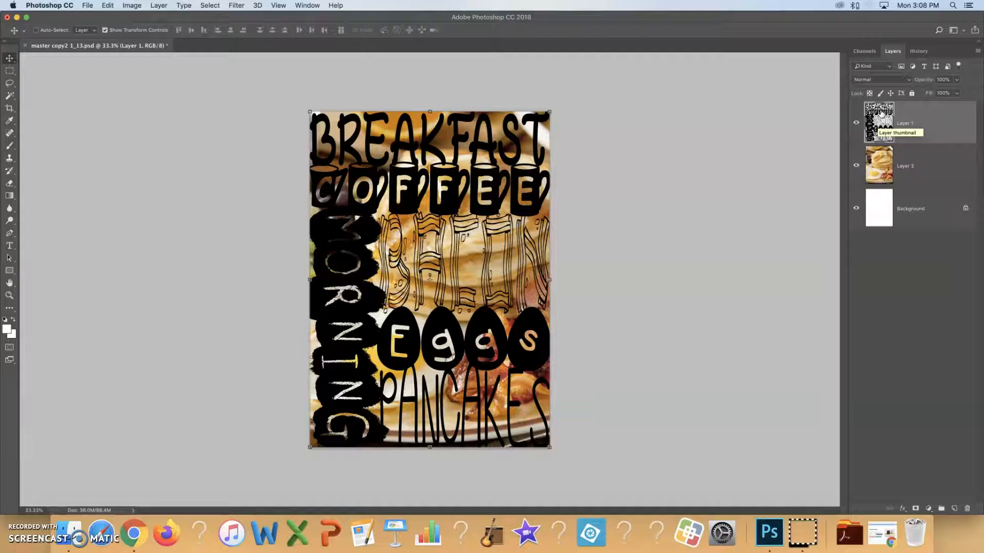
- Load the lettering layer's outline as a selection and copy that area of the breakfast photo onto a new layer
{"action": "left_click", "coordinate": [878, 132], "text": "super"}
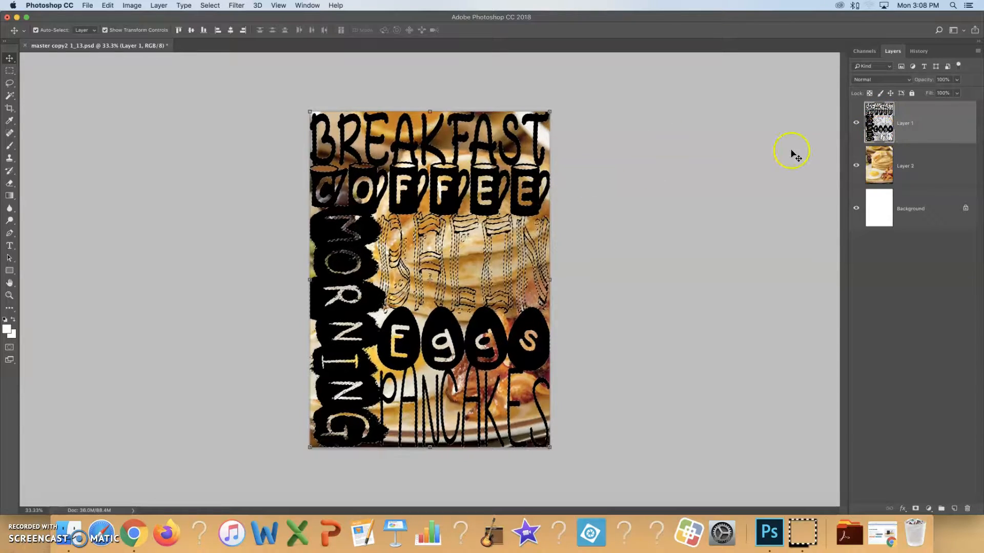
{"action": "left_click", "coordinate": [902, 167]}
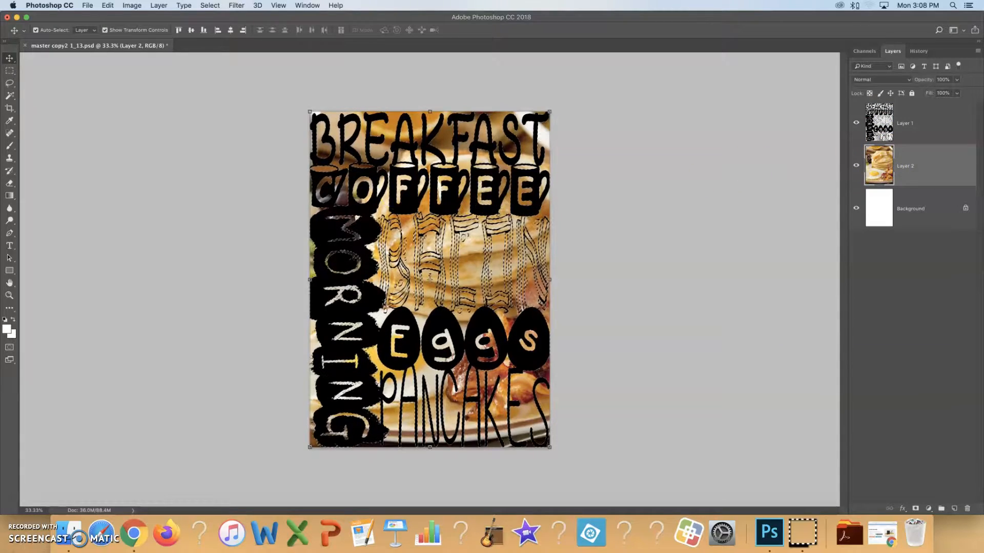
{"action": "left_click", "coordinate": [10, 72]}
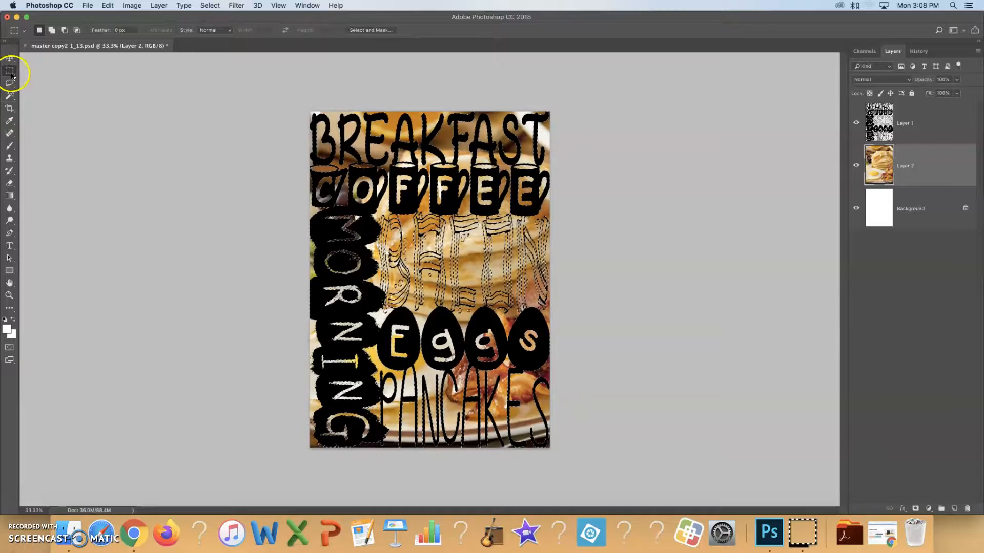
{"action": "right_click", "coordinate": [455, 174]}
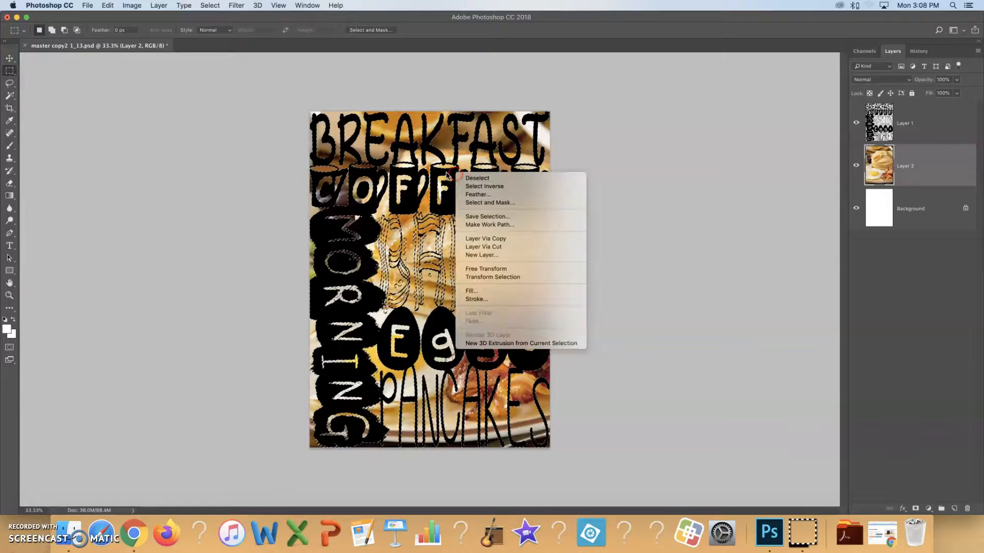
{"action": "left_click", "coordinate": [471, 240]}
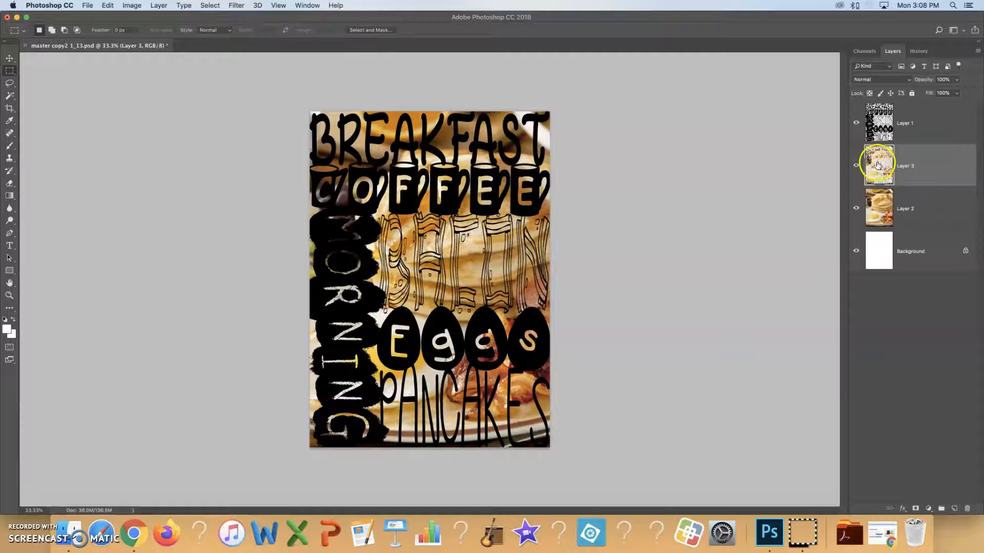
- Check the photo-filled lettering by switching the black lettering and full photo layers off and on, leaving only the black lettering hidden
{"action": "left_click", "coordinate": [856, 124]}
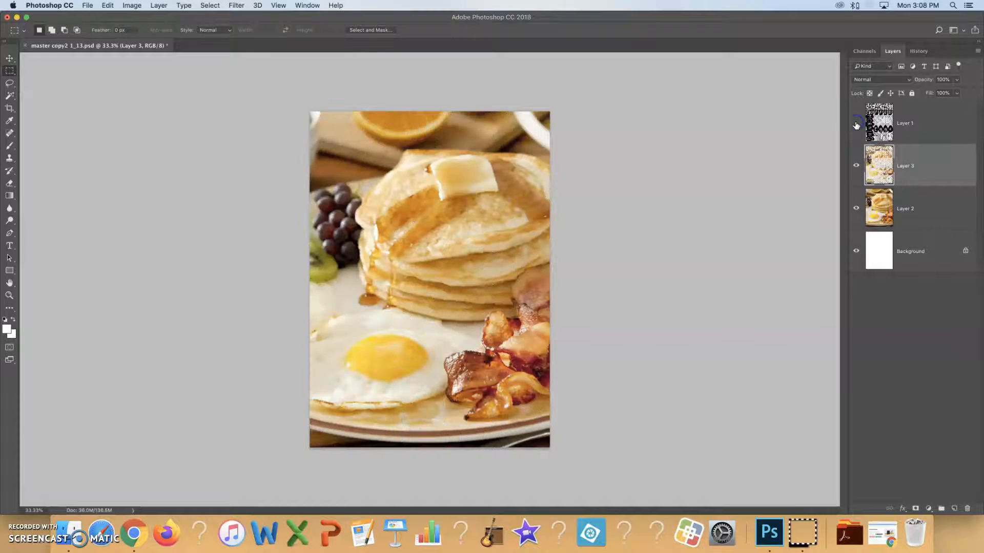
{"action": "left_click", "coordinate": [855, 207]}
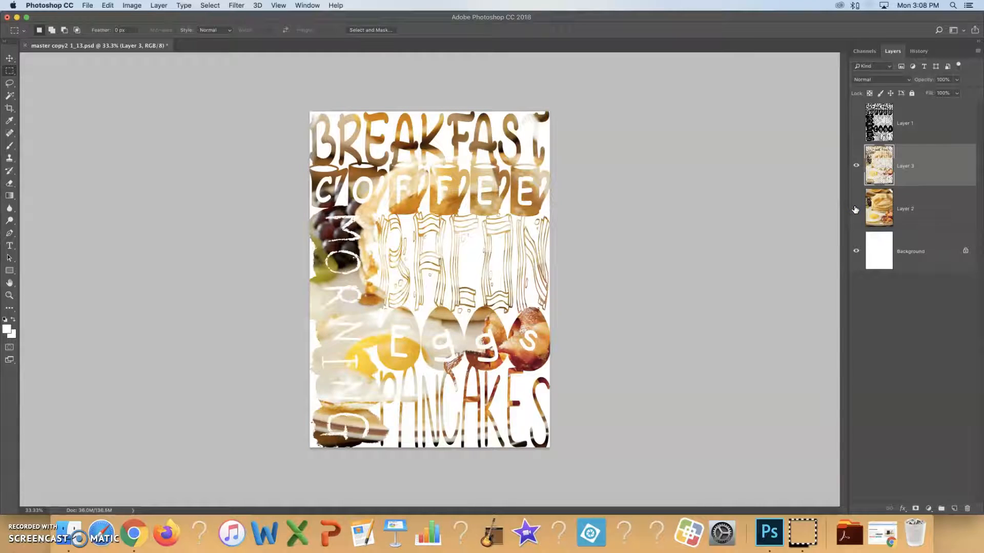
{"action": "left_click", "coordinate": [856, 209]}
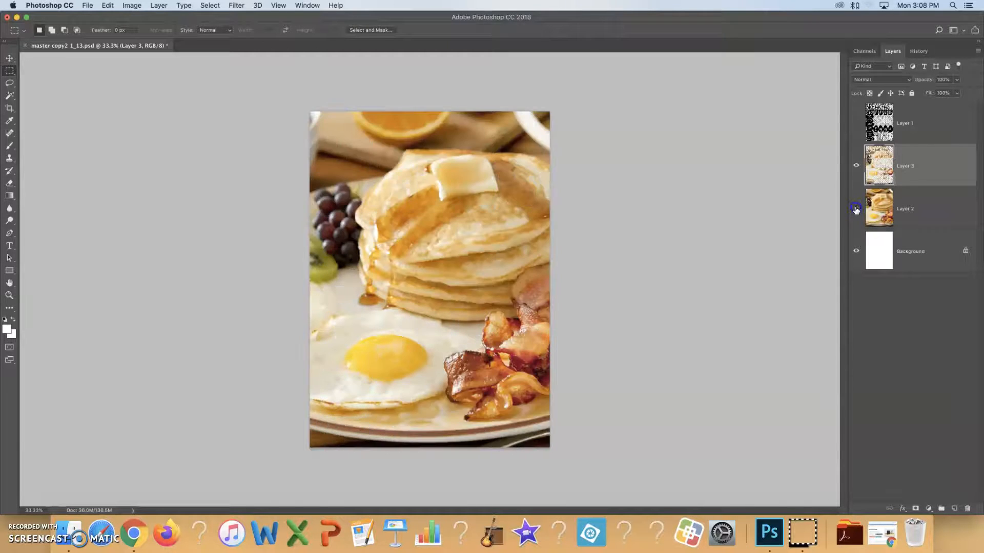
{"action": "left_click", "coordinate": [856, 209]}
{"action": "left_click", "coordinate": [856, 209]}
{"action": "left_click", "coordinate": [857, 125]}
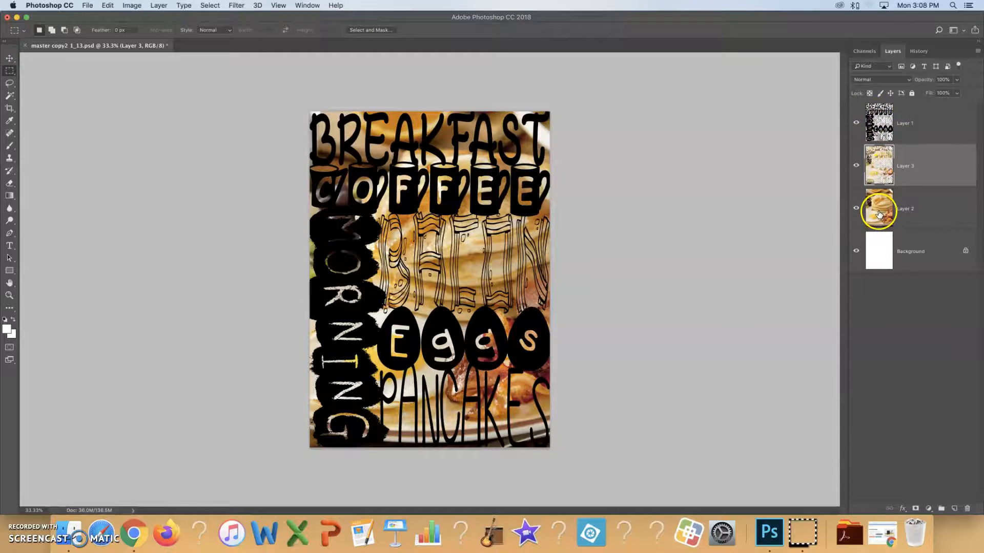
{"action": "left_click", "coordinate": [856, 122]}
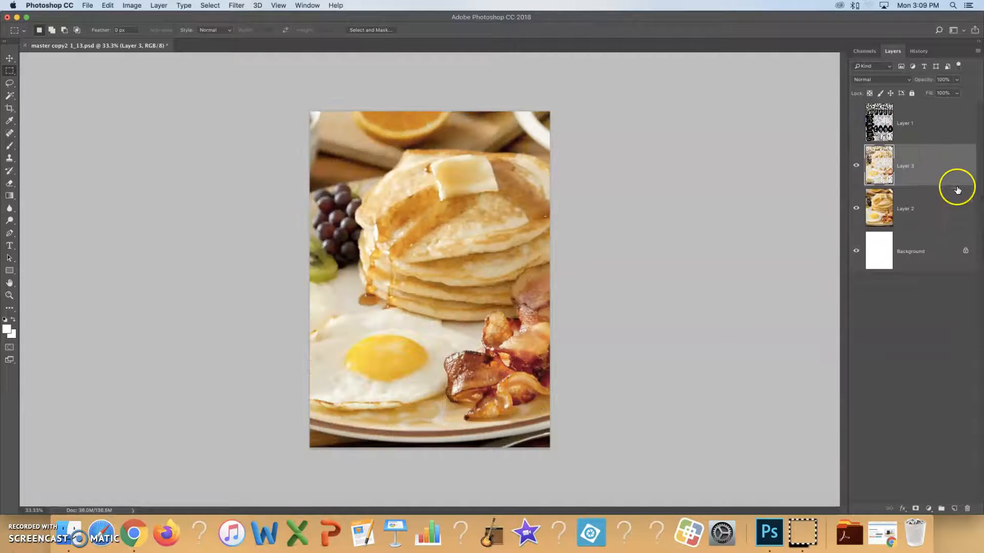
- Add a Bevel & Emboss effect to the photo-filled lettering layer and set its size to 27 px
{"action": "double_click", "coordinate": [920, 169]}
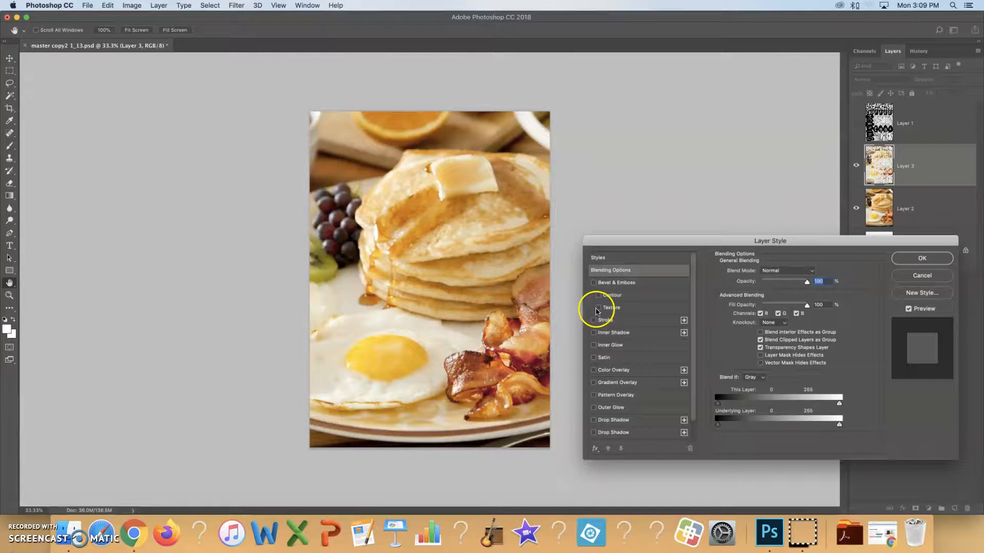
{"action": "left_click", "coordinate": [598, 309]}
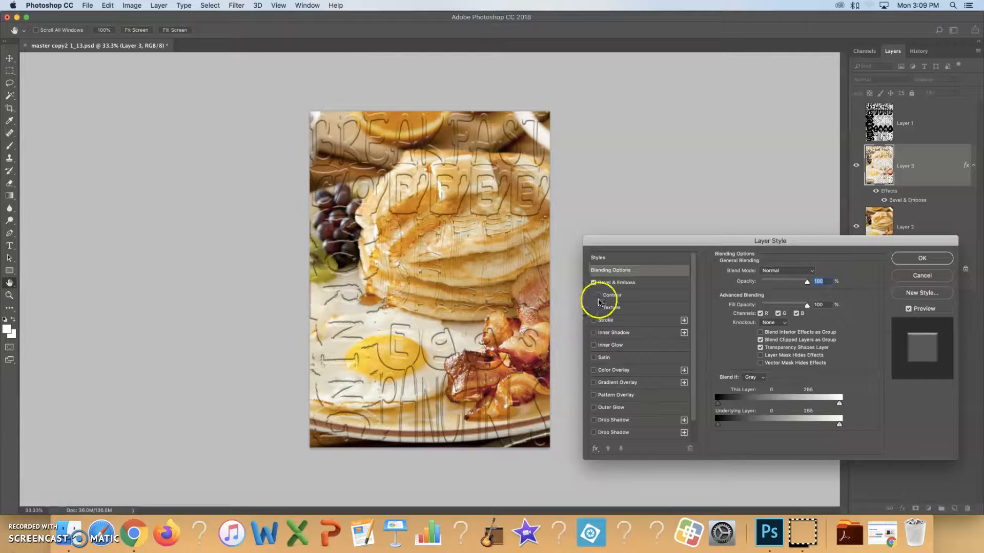
{"action": "left_click", "coordinate": [612, 282]}
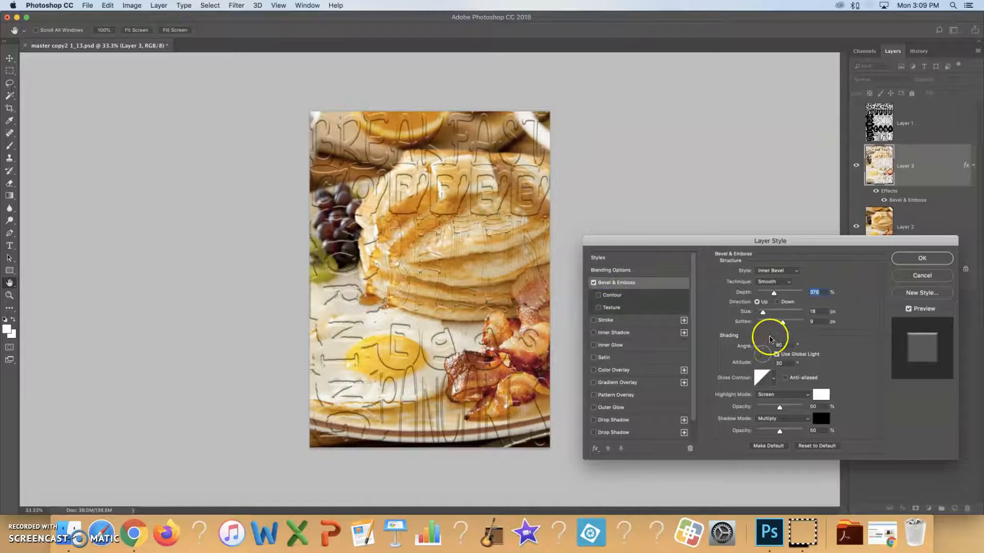
{"action": "mouse_move", "coordinate": [762, 312]}
{"action": "left_mouse_down"}
{"action": "mouse_move", "coordinate": [774, 314]}
{"action": "mouse_move", "coordinate": [764, 313]}
{"action": "left_mouse_up"}
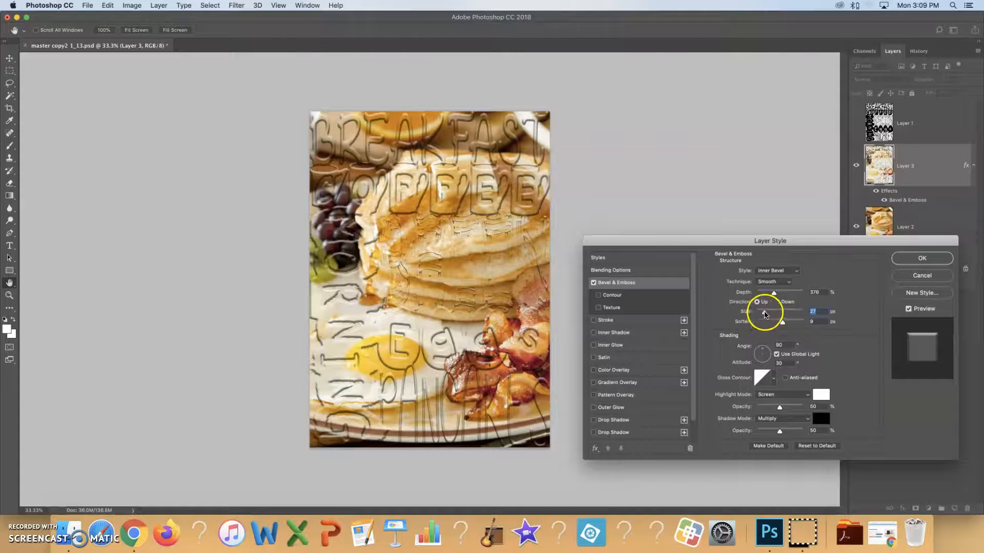
{"action": "left_click_drag", "start_coordinate": [767, 316], "coordinate": [763, 316]}
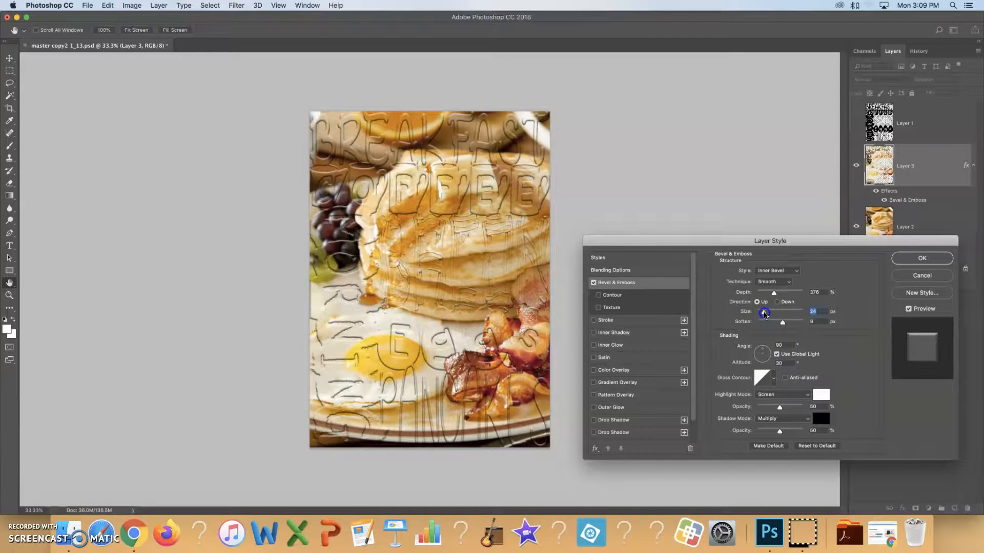
- Try an inner shadow on the photo-filled lettering
{"action": "left_click", "coordinate": [593, 333]}
{"action": "left_click", "coordinate": [785, 316]}
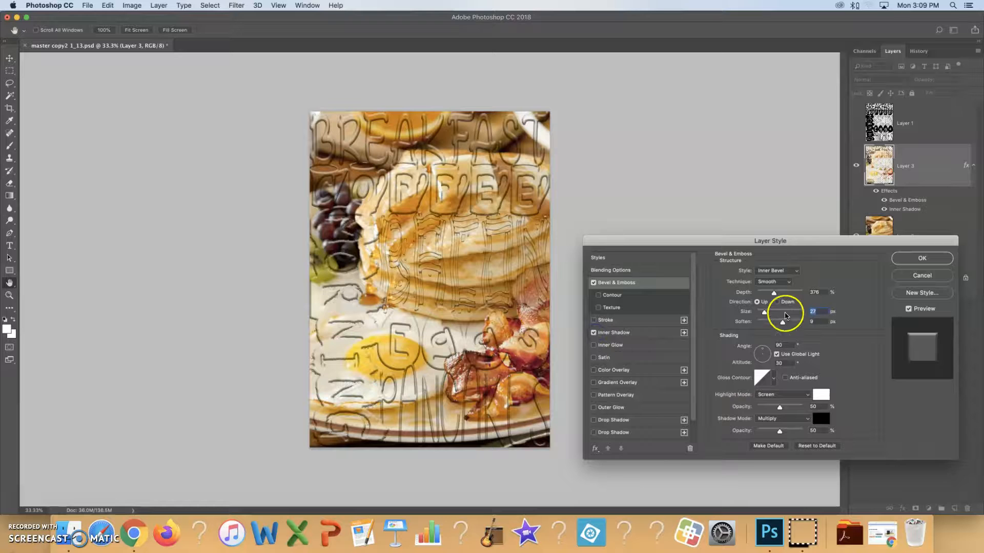
{"action": "left_click", "coordinate": [634, 333]}
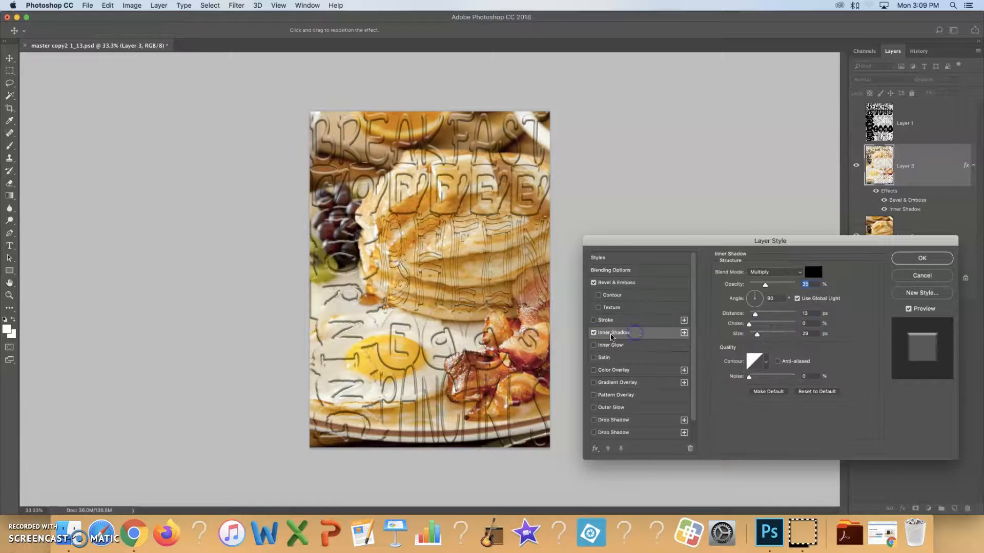
{"action": "left_click", "coordinate": [594, 332]}
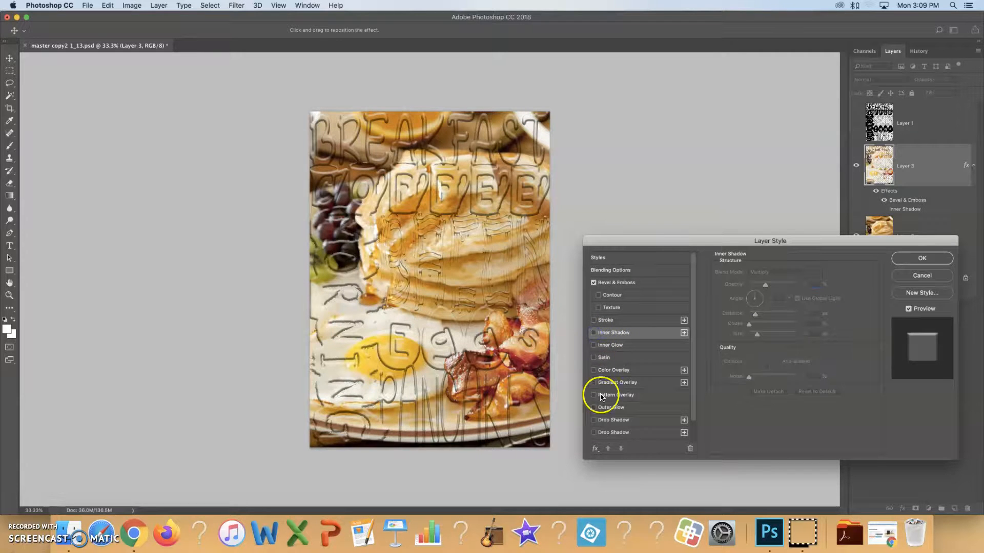
- Add an inner glow and a drop shadow to the photo-filled lettering, adjusting the drop shadow's distance with the spread at 13%
{"action": "left_click", "coordinate": [593, 345]}
{"action": "left_click", "coordinate": [620, 344]}
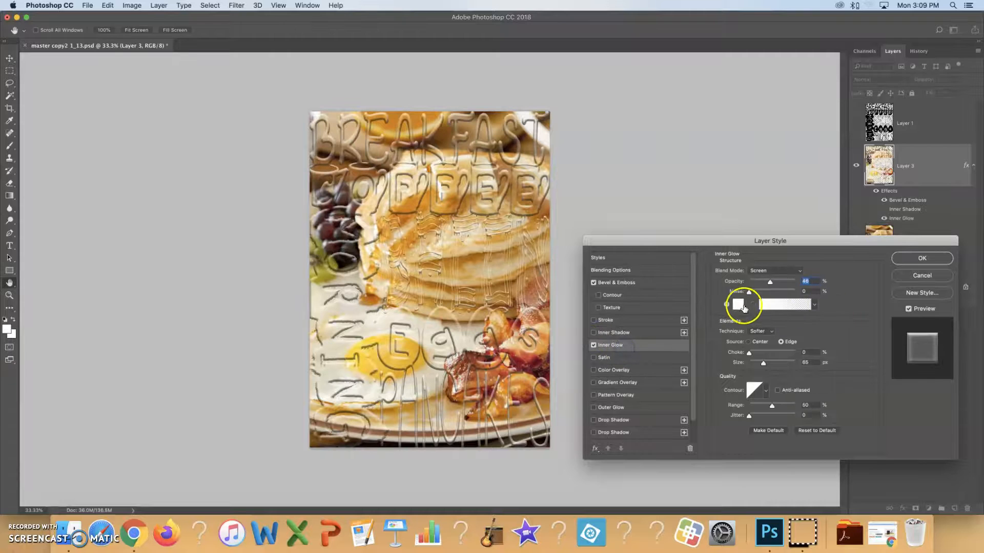
{"action": "left_click", "coordinate": [594, 420]}
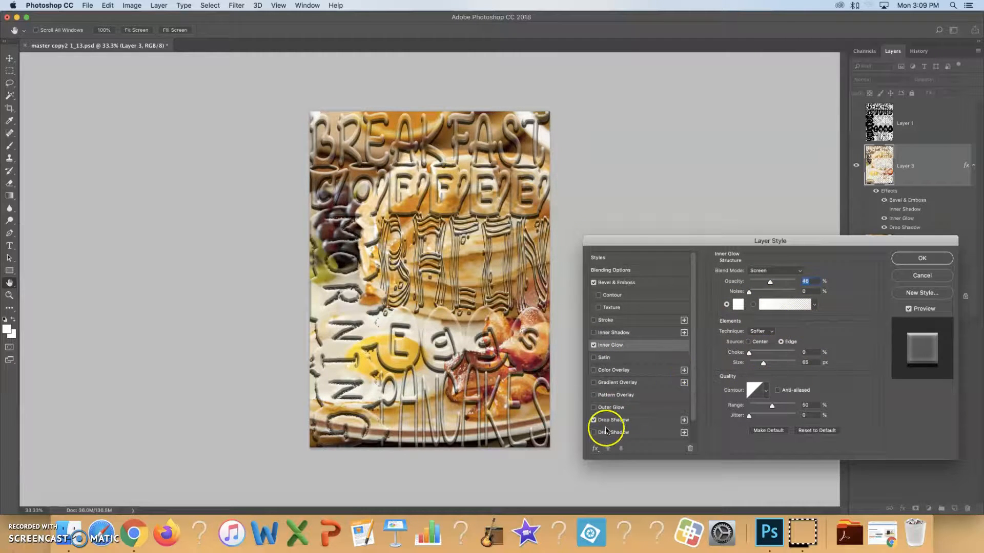
{"action": "left_click", "coordinate": [614, 420]}
{"action": "left_click_drag", "start_coordinate": [765, 315], "coordinate": [771, 315]}
{"action": "mouse_move", "coordinate": [756, 324]}
{"action": "left_mouse_down"}
{"action": "mouse_move", "coordinate": [776, 327]}
{"action": "mouse_move", "coordinate": [751, 333]}
{"action": "mouse_move", "coordinate": [765, 336]}
{"action": "mouse_move", "coordinate": [757, 316]}
{"action": "left_mouse_up"}
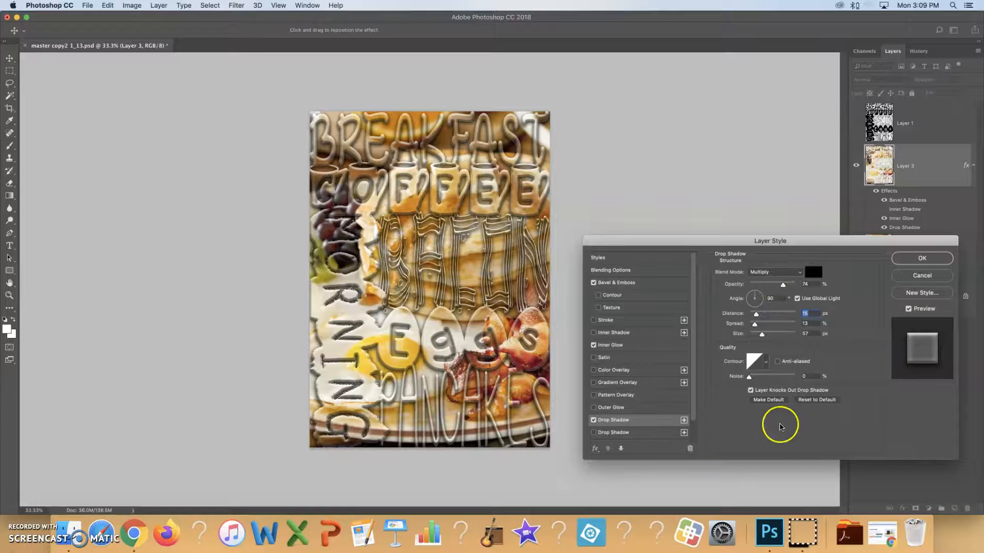
- Add a 13 px dark brown inside stroke to the photo-filled lettering and apply the layer style
{"action": "left_click", "coordinate": [697, 427]}
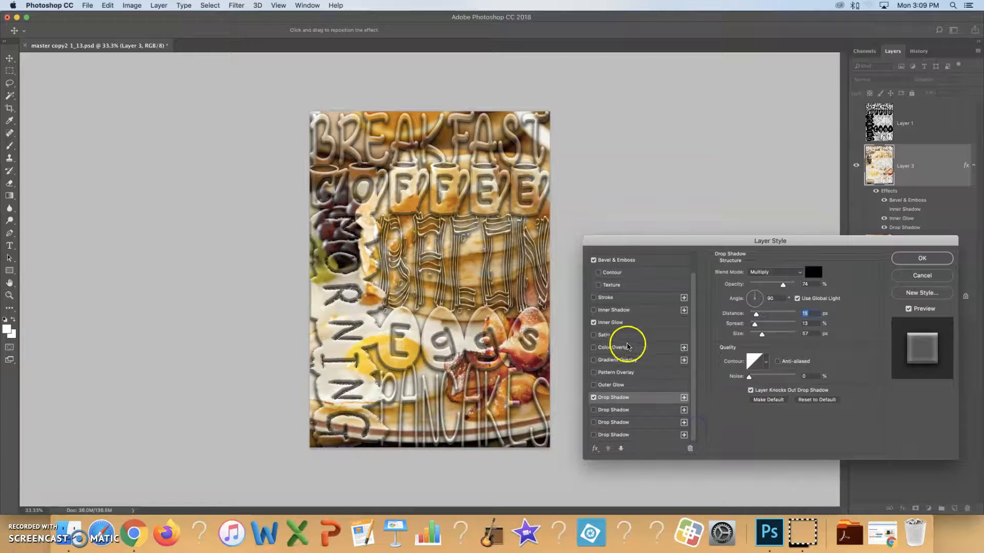
{"action": "left_click", "coordinate": [695, 280]}
{"action": "left_click_drag", "start_coordinate": [695, 280], "coordinate": [696, 271]}
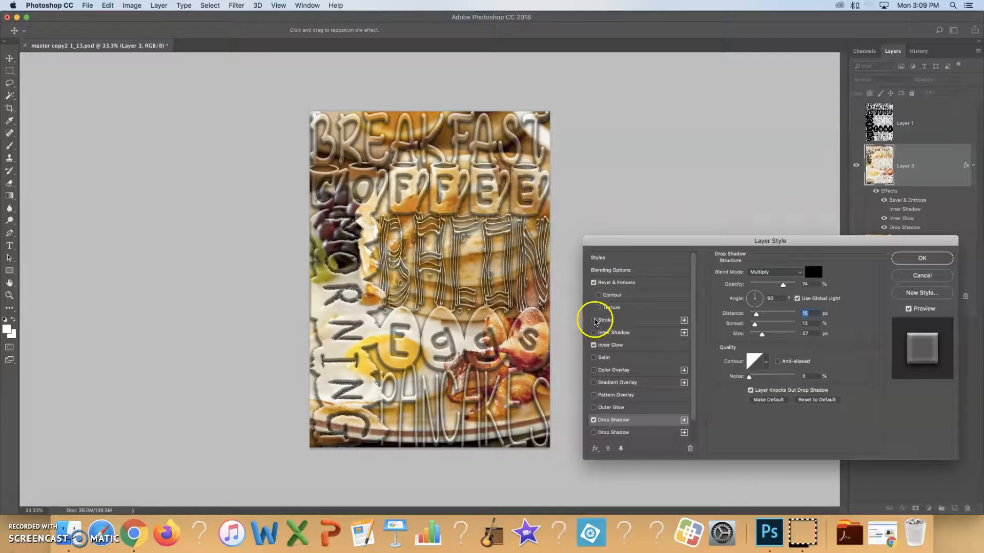
{"action": "left_click", "coordinate": [602, 321]}
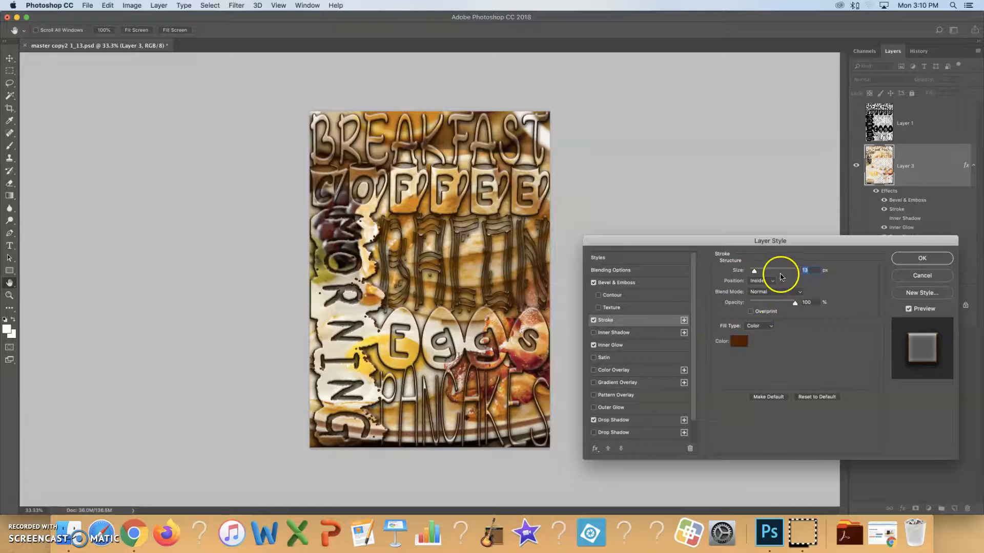
{"action": "left_click", "coordinate": [910, 259]}
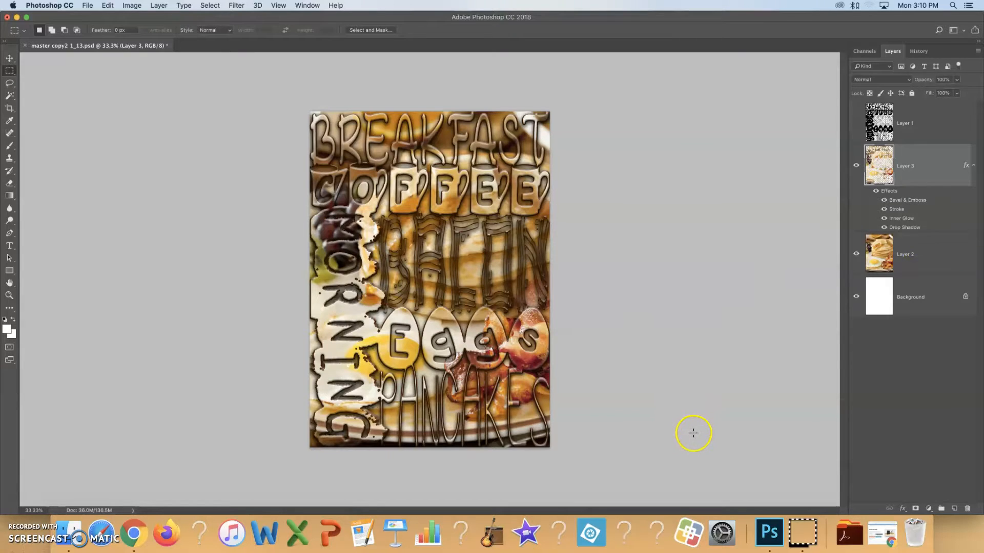